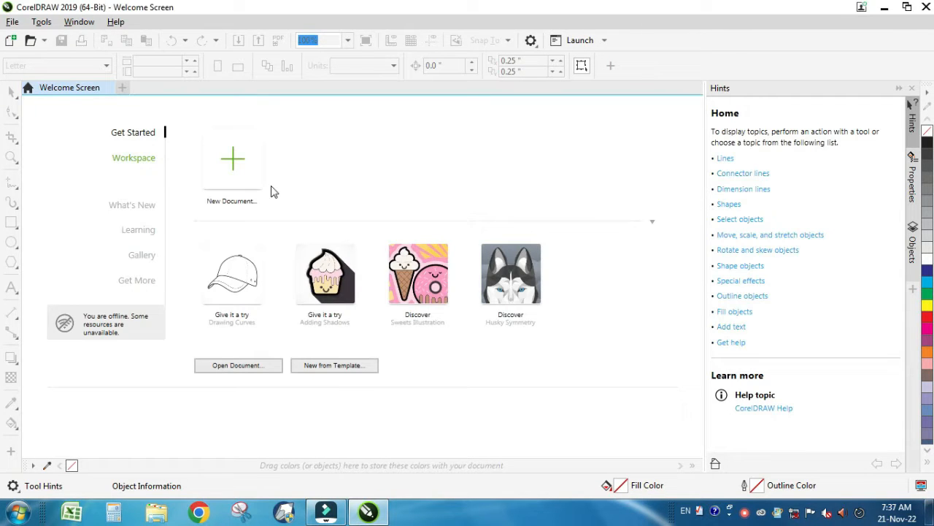
# Step: Close the Hints docker and draw an eight-pointed star about 62 cm wide on the page
pyautogui.click(912, 88)
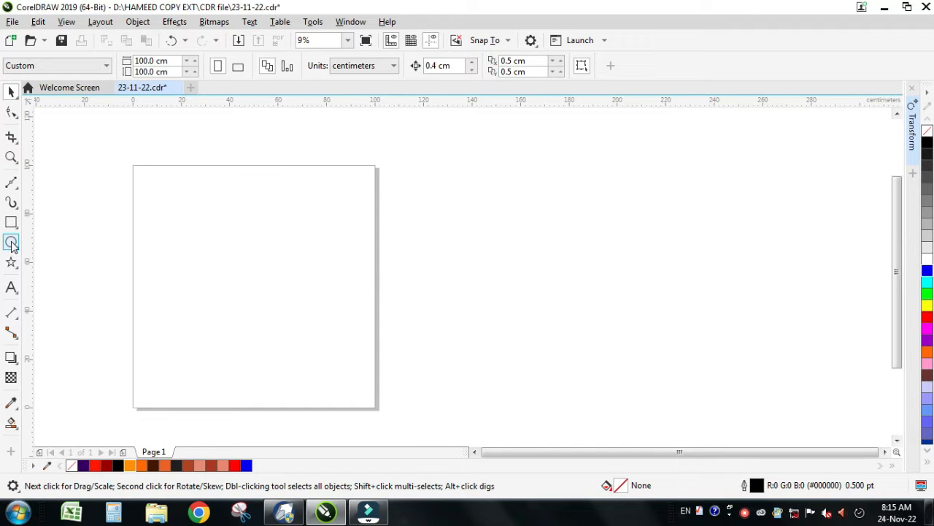
pyautogui.click(11, 263)
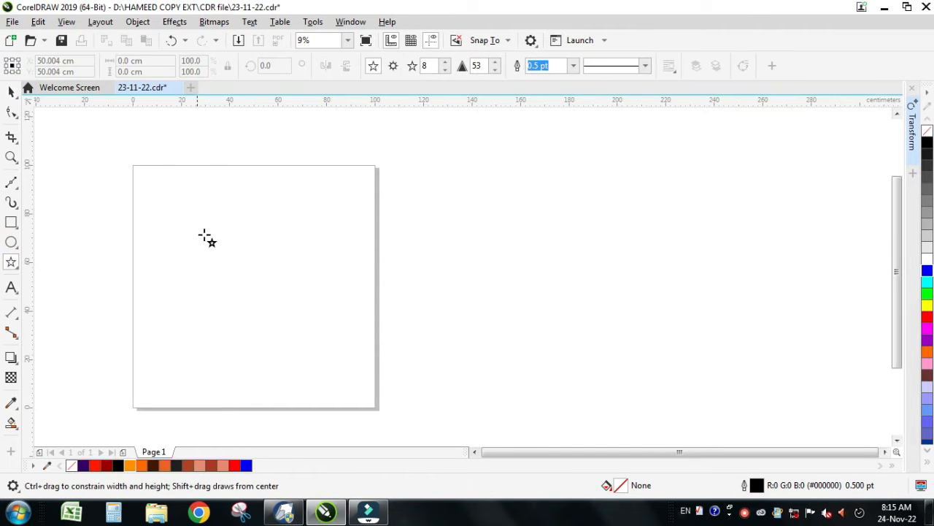
pyautogui.moveTo(184, 213); pyautogui.dragTo(266, 367)
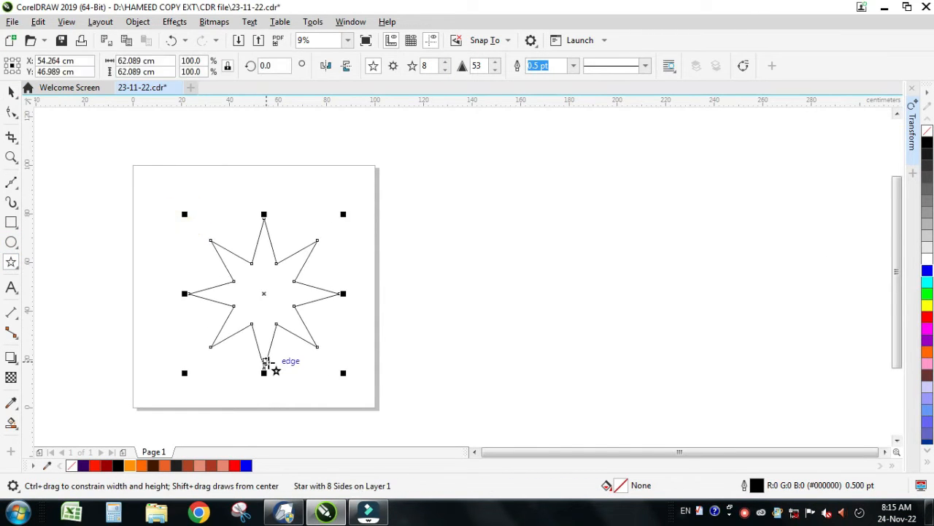
# Step: Draw a circle about 79 cm in diameter and centre it on the page around the star
pyautogui.click(11, 242)
pyautogui.moveTo(78, 192); pyautogui.dragTo(200, 380)
pyautogui.press('p')
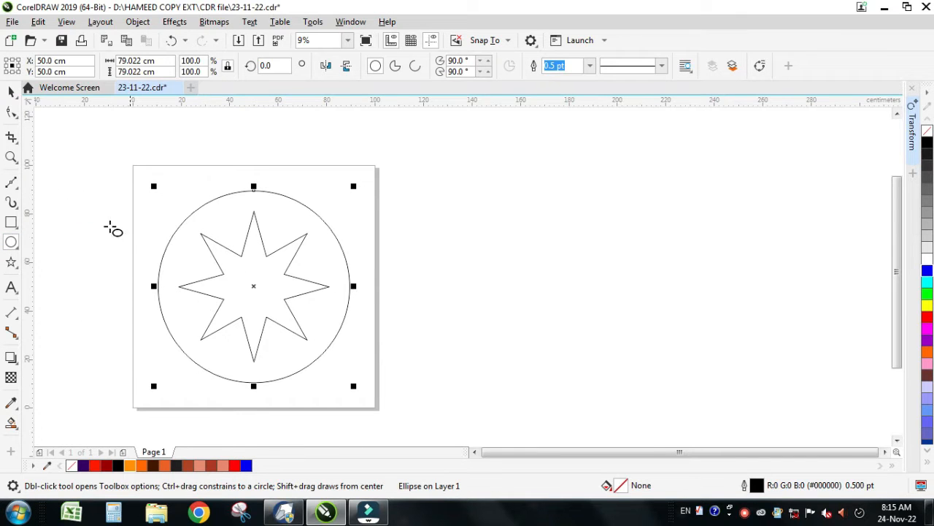
# Step: Set the star's number of points to 5
pyautogui.scroll(1, 142, 332)
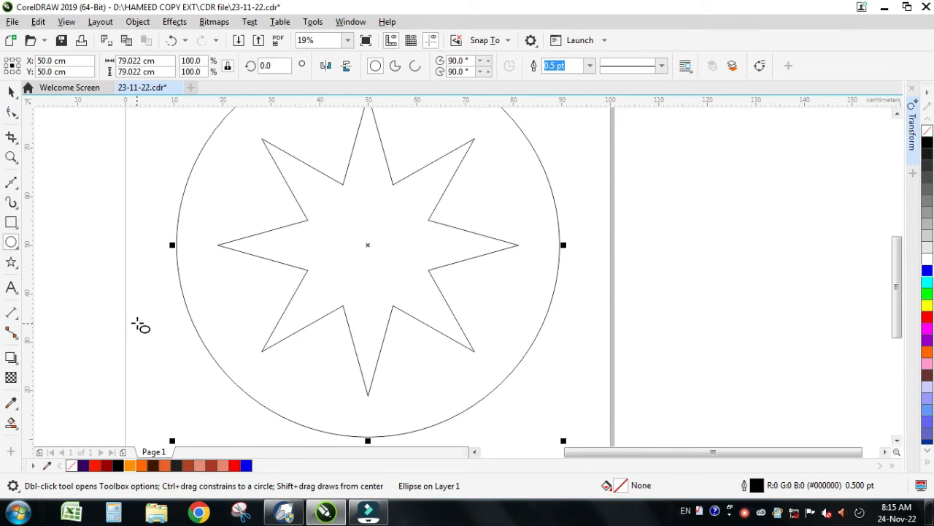
pyautogui.scroll(-1, 144, 318)
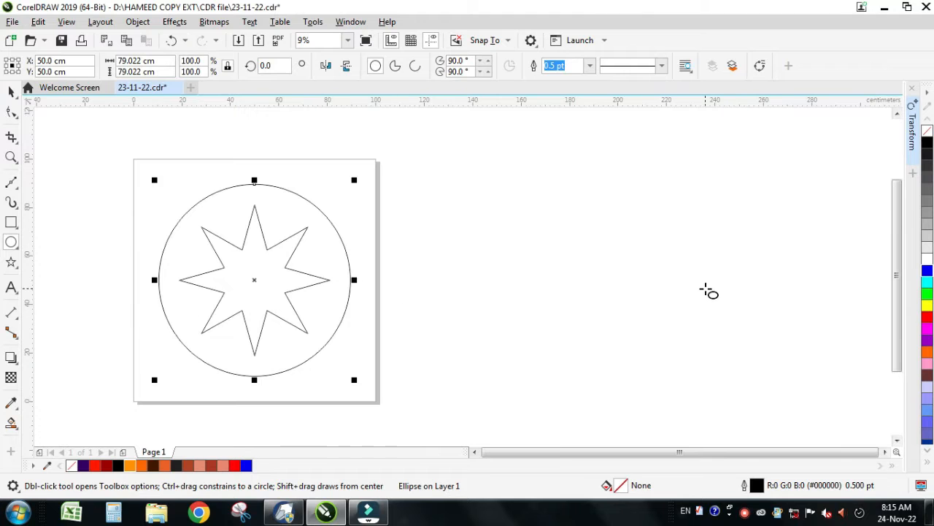
pyautogui.scroll(1, 496, 303)
pyautogui.scroll(-1, 325, 261)
pyautogui.scroll(1, 478, 240)
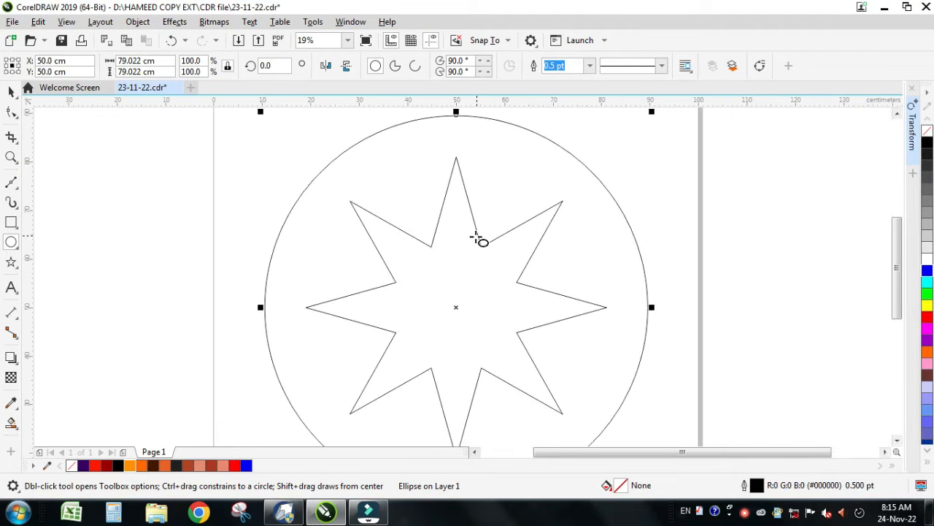
pyautogui.click(10, 93)
pyautogui.click(82, 186)
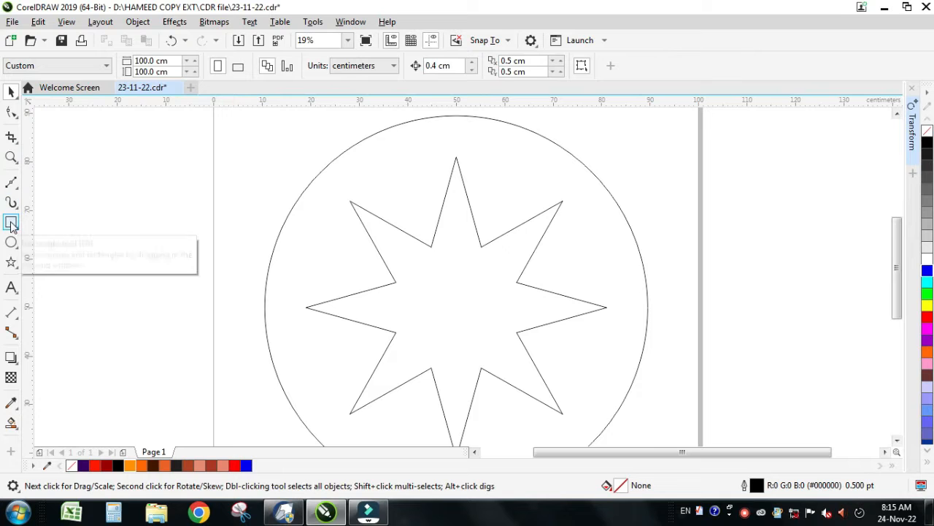
pyautogui.click(11, 182)
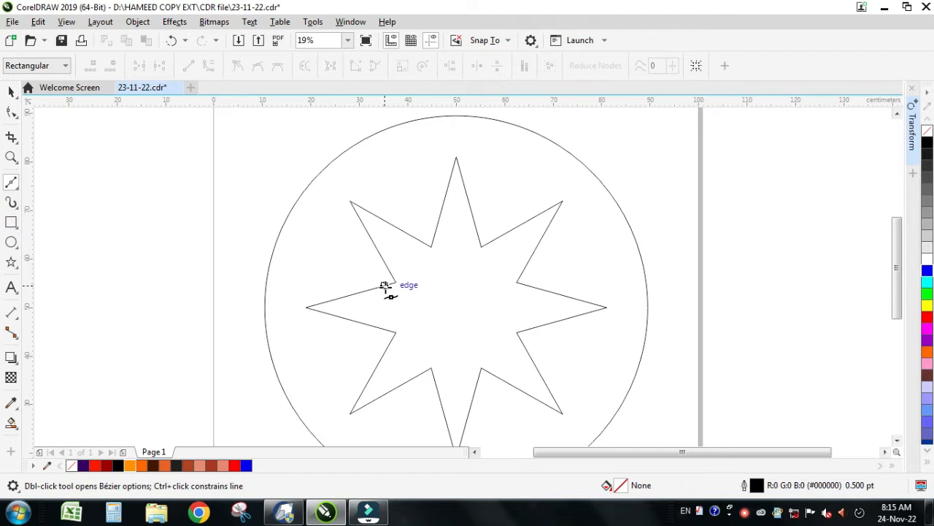
pyautogui.press('space')
pyautogui.click(400, 235)
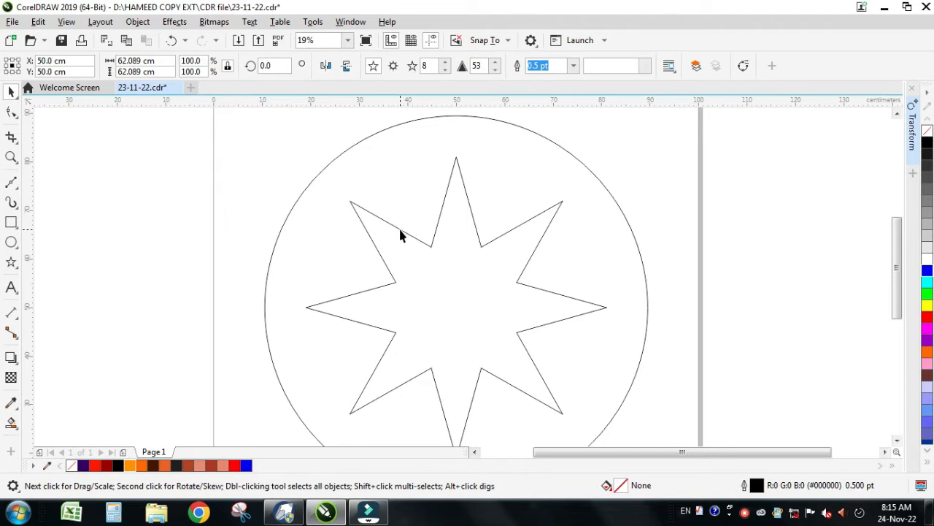
pyautogui.doubleClick(424, 65)
pyautogui.write('5')
pyautogui.press('Return')
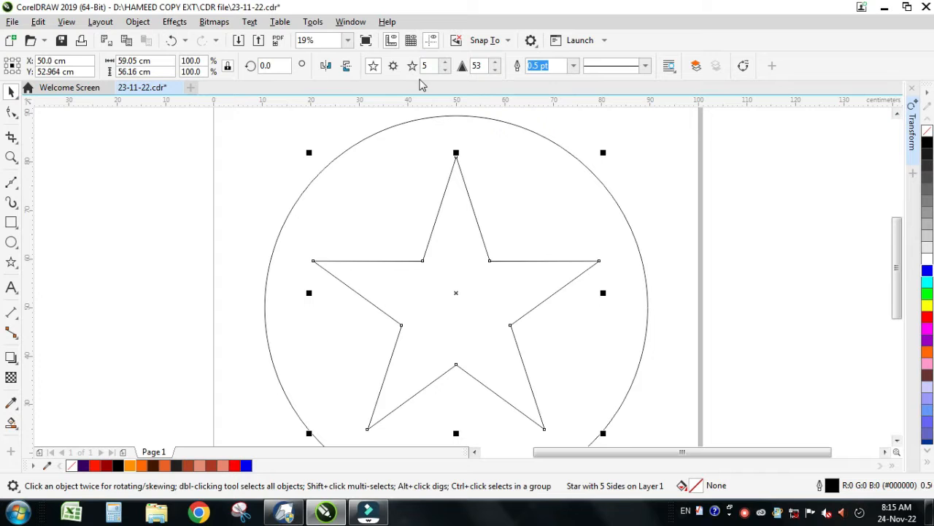
# Step: Draw a straight Bézier line joining the star's left and right tips and give it a pure red outline
pyautogui.click(11, 182)
pyautogui.click(313, 260)
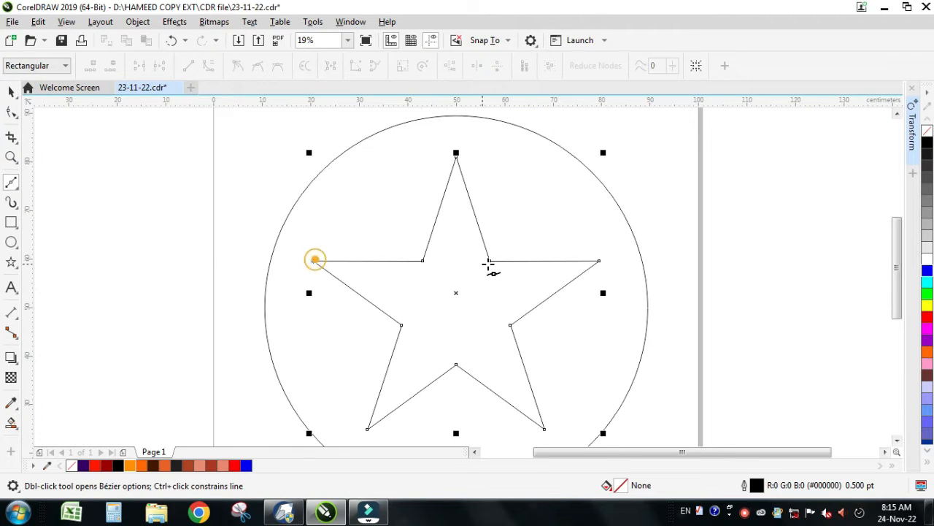
pyautogui.click(600, 261)
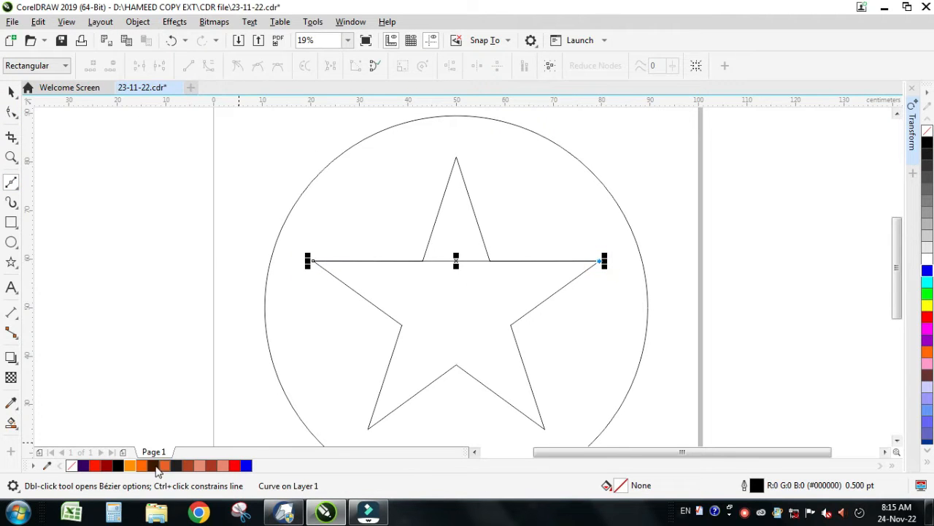
pyautogui.rightClick(95, 467)
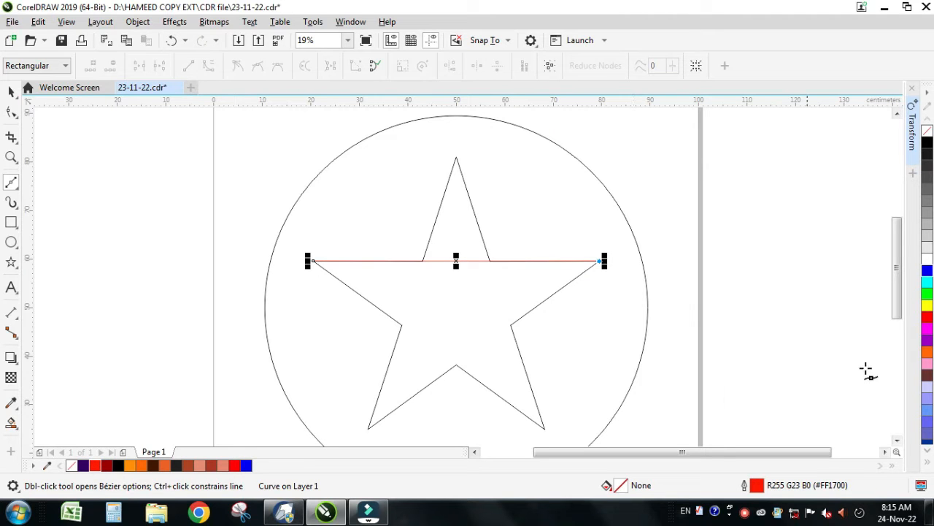
pyautogui.rightClick(928, 319)
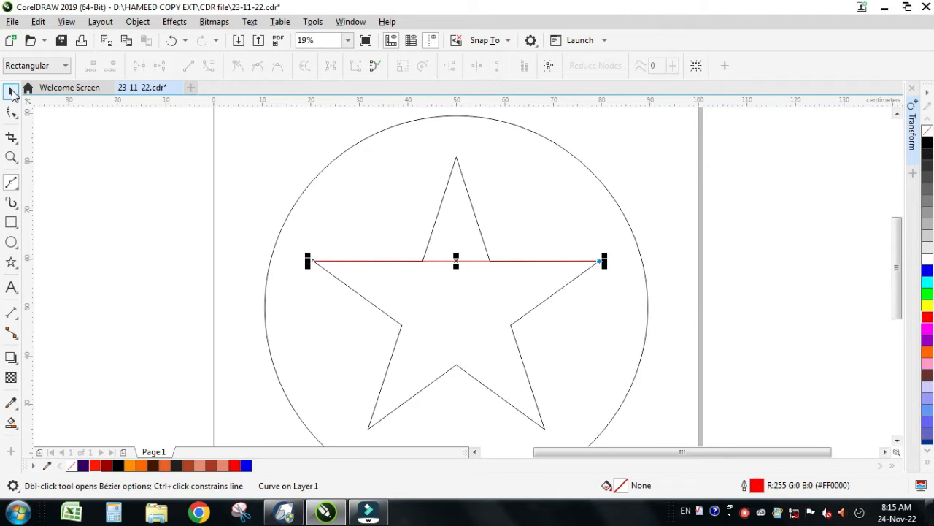
# Step: Place two evenly spaced copies of the red line below the original, about 2.3 cm apart
pyautogui.click(11, 91)
pyautogui.click(212, 196)
pyautogui.press('F2')
pyautogui.moveTo(243, 238); pyautogui.dragTo(728, 326)
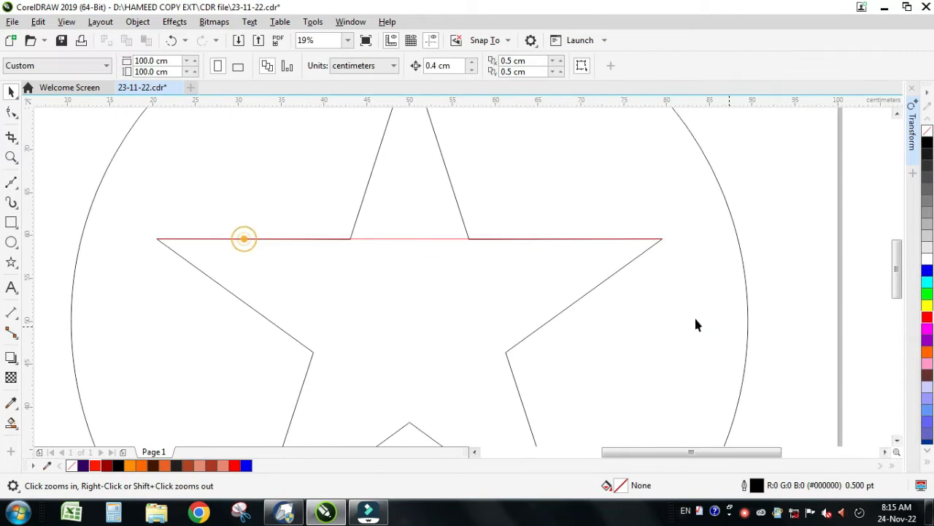
pyautogui.moveTo(407, 245); pyautogui.dragTo(409, 265)
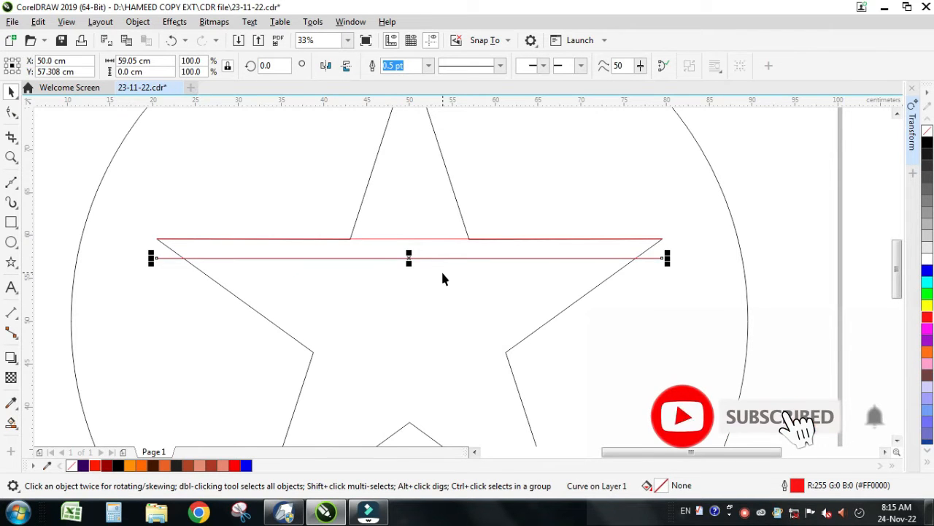
pyautogui.hotkey('ctrl', 'r')
# Step: Weld the three red lines into one object and stretch it downward to widen the spacing between them
pyautogui.moveTo(122, 228); pyautogui.dragTo(688, 293)
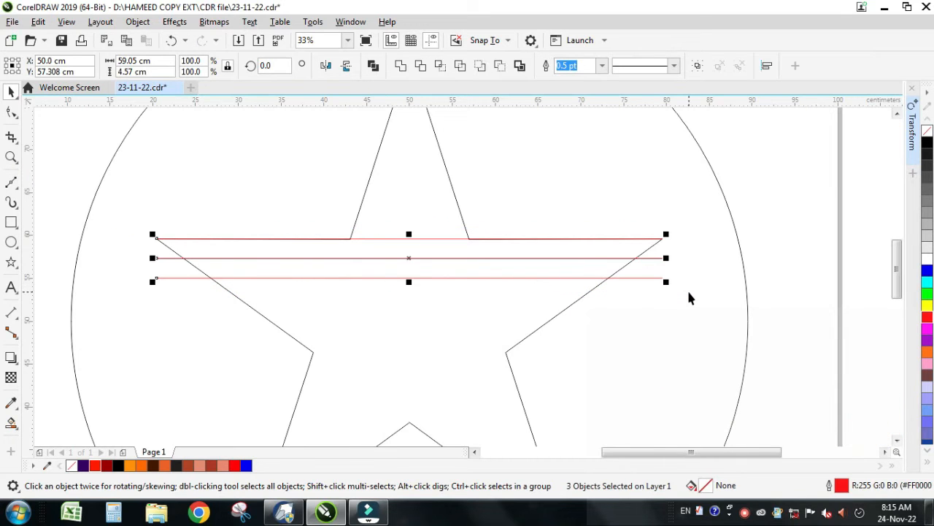
pyautogui.click(401, 66)
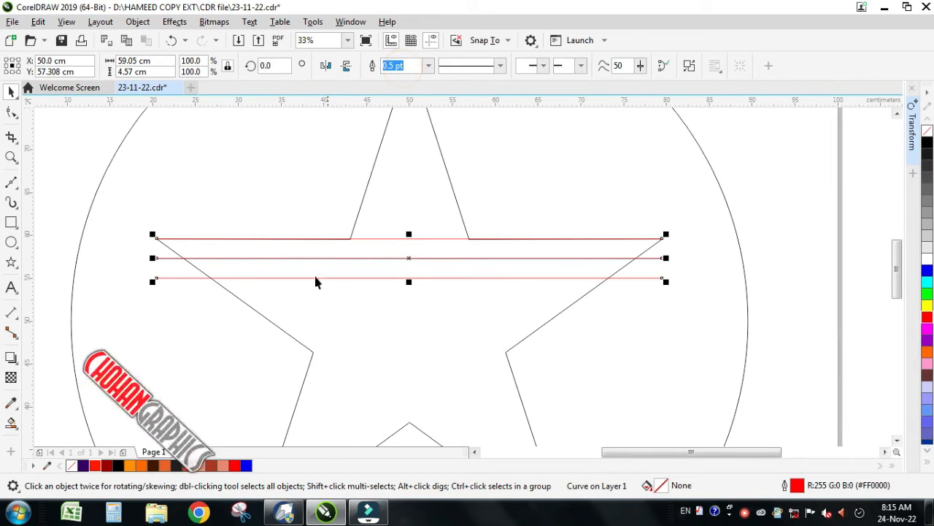
pyautogui.click(247, 307)
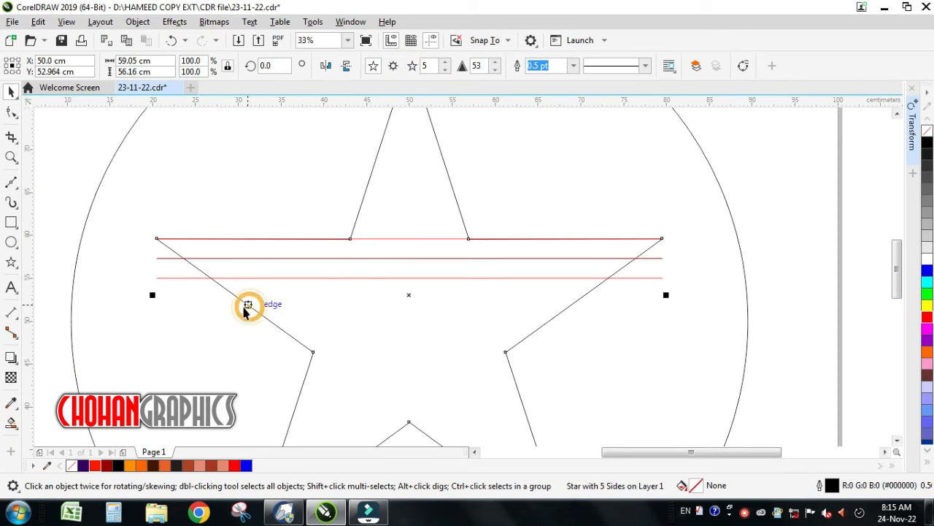
pyautogui.click(187, 279)
pyautogui.moveTo(412, 285); pyautogui.dragTo(411, 296)
# Step: Intersect the red lines with the star to keep only the parts inside it, and delete the original lines
pyautogui.click(261, 315)
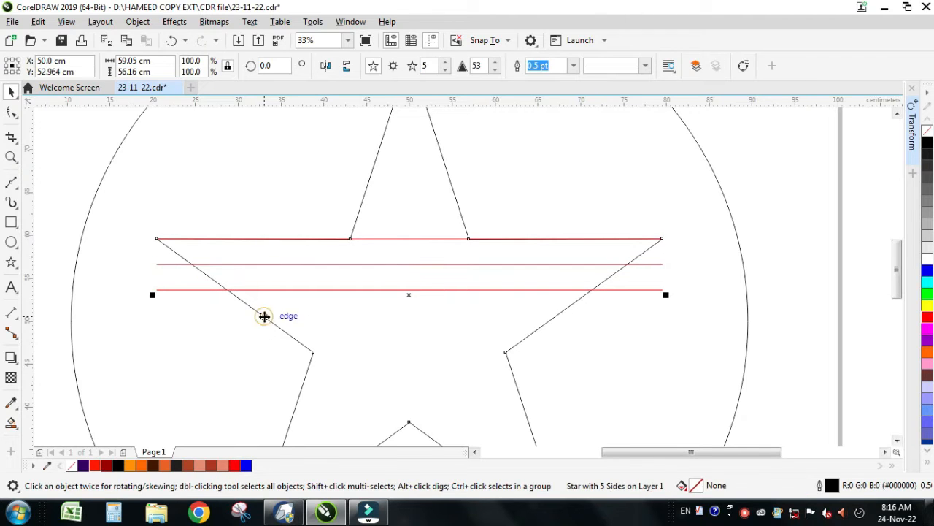
pyautogui.keyDown('shift'); pyautogui.click(175, 290); pyautogui.keyUp('shift')
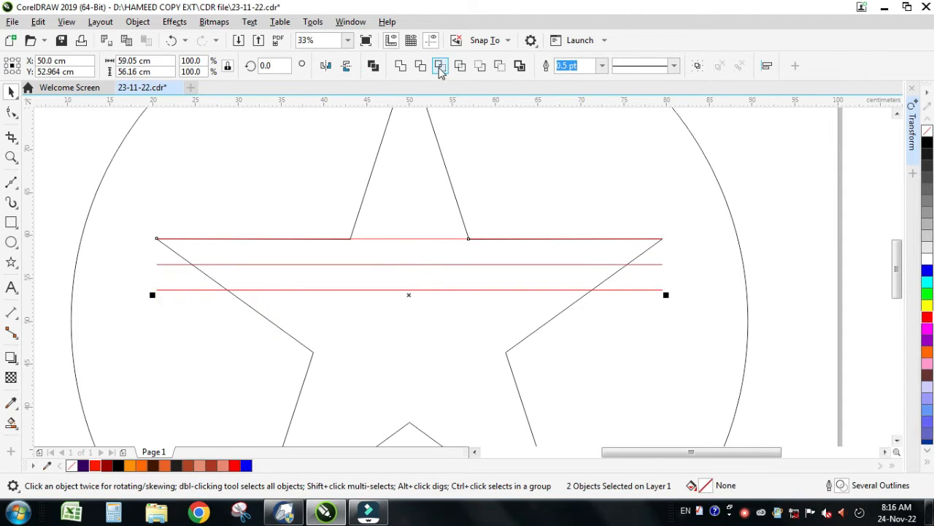
pyautogui.click(441, 66)
pyautogui.click(177, 294)
pyautogui.click(176, 289)
pyautogui.press('Delete')
pyautogui.press('F3')
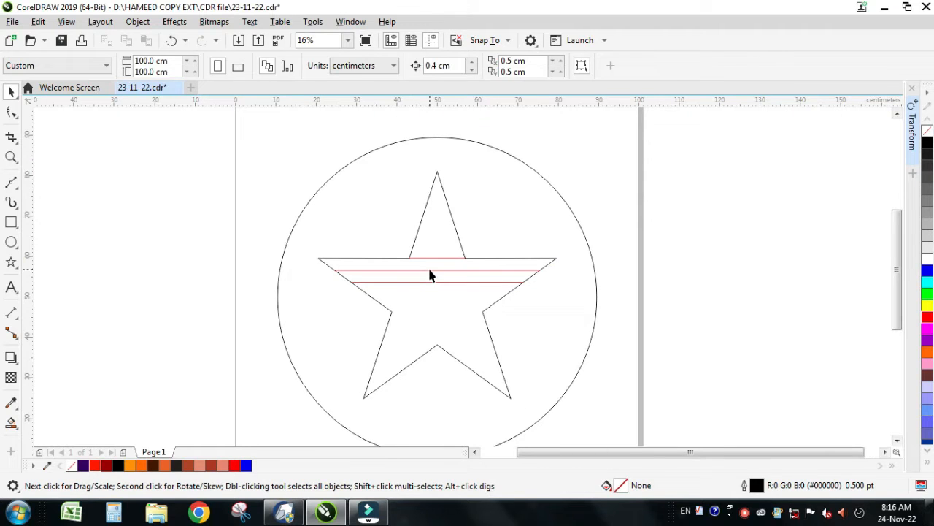
# Step: Rotate the clipped red lines together with the circle by 72° about their centre, making 5 copies
pyautogui.click(429, 275)
pyautogui.keyDown('shift'); pyautogui.click(595, 321); pyautogui.keyUp('shift')
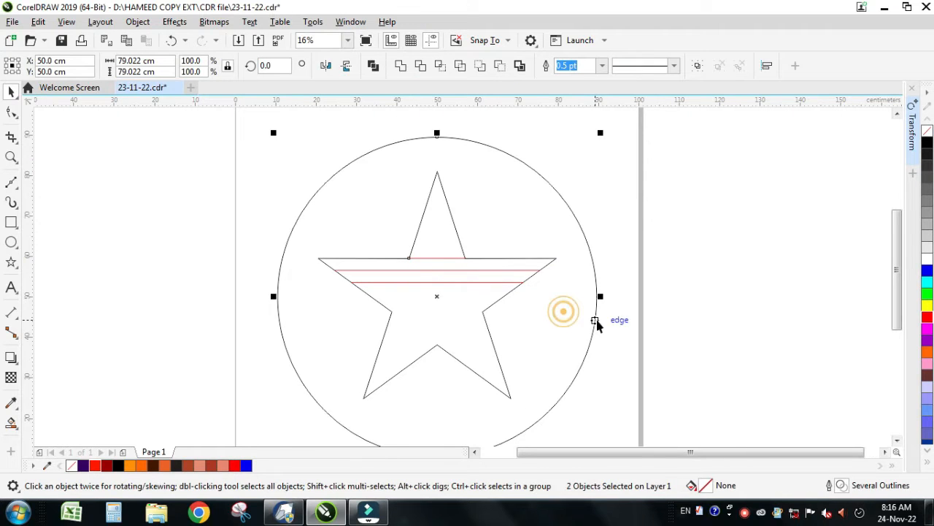
pyautogui.click(911, 140)
pyautogui.write('0')
pyautogui.click(784, 152)
pyautogui.write('72')
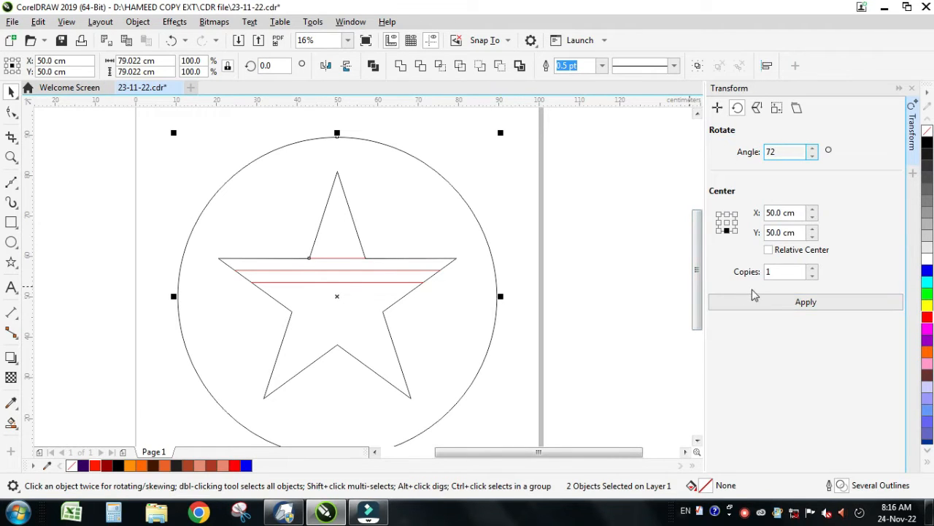
pyautogui.click(776, 271)
pyautogui.doubleClick(776, 272)
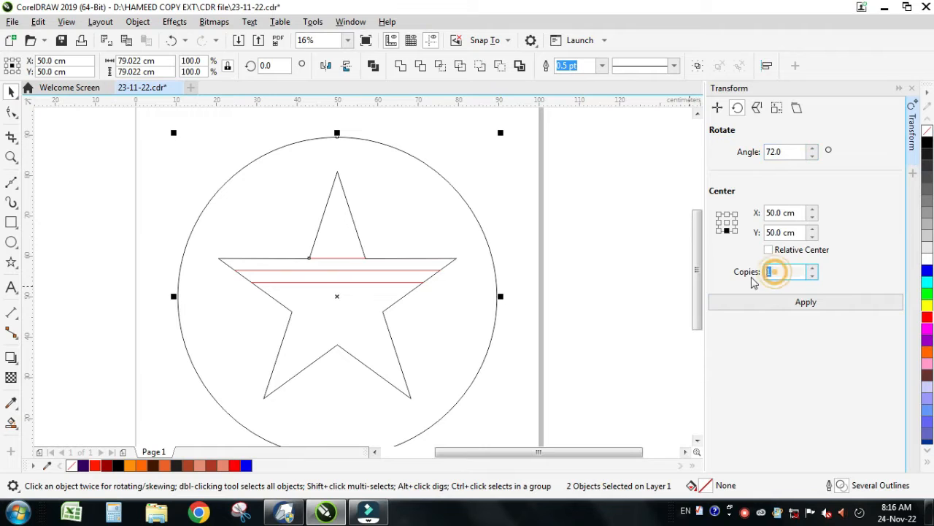
pyautogui.click(727, 222)
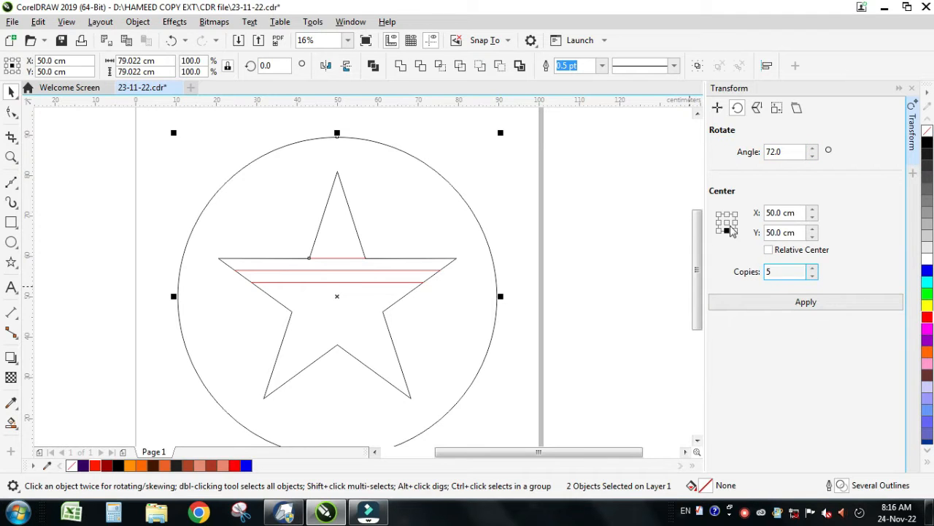
pyautogui.click(776, 309)
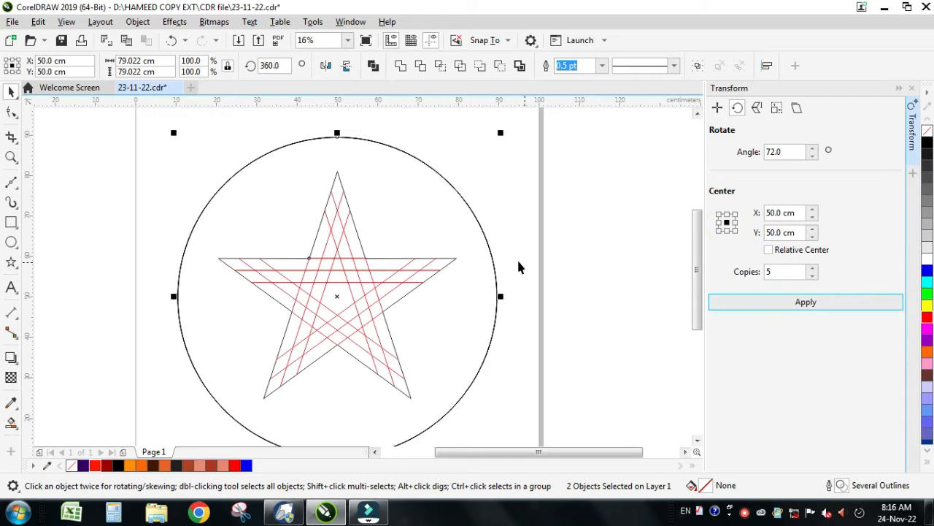
pyautogui.click(575, 250)
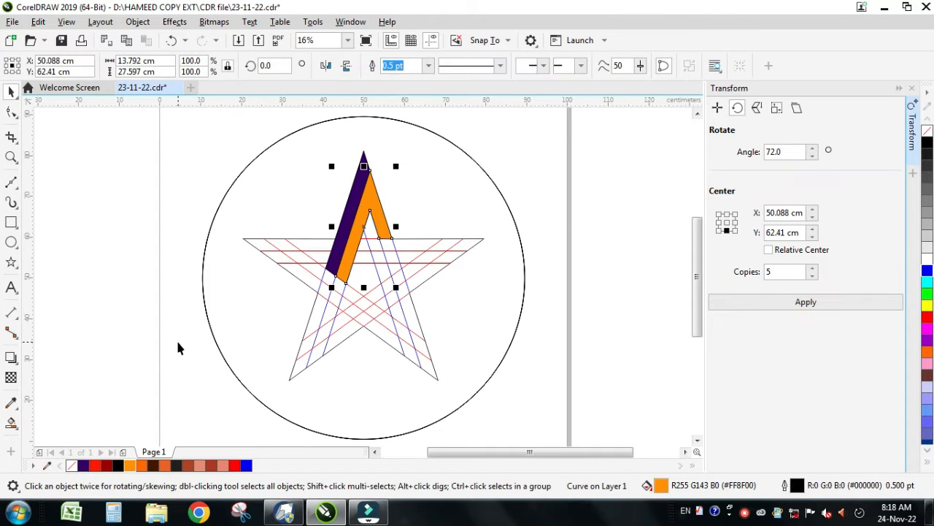
# Step: Smart-fill the small region between the orange legs of the top arm with salmon (C7 M56 Y54 K0)
pyautogui.click(176, 338)
pyautogui.press('z')
pyautogui.click(337, 188)
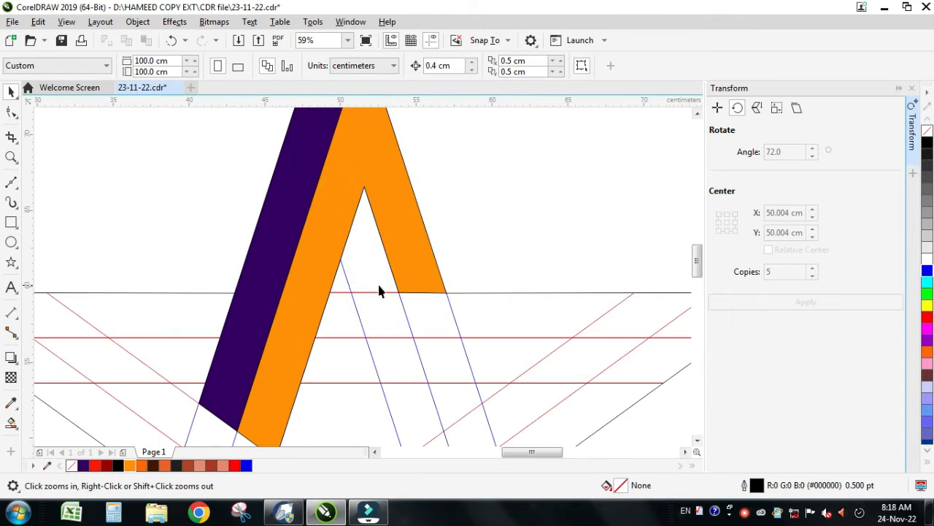
pyautogui.press('space')
pyautogui.click(379, 290)
pyautogui.click(11, 421)
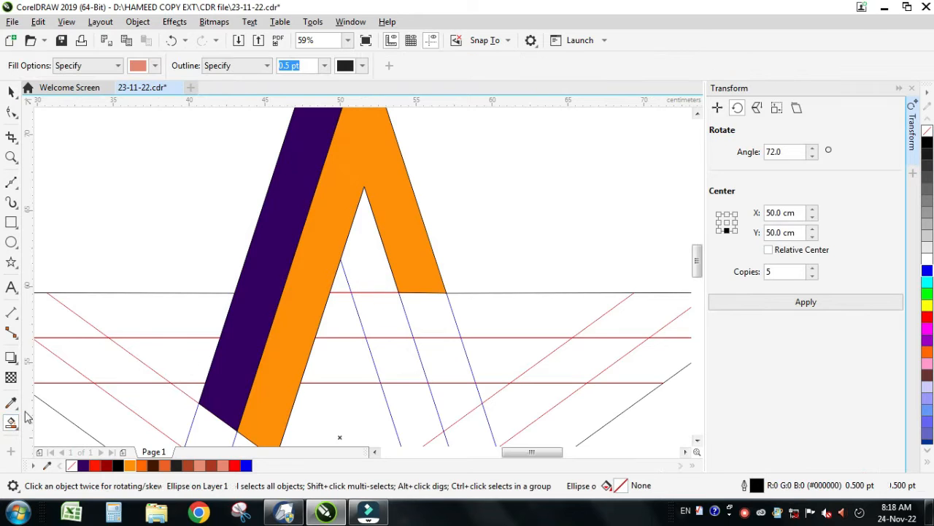
pyautogui.click(372, 254)
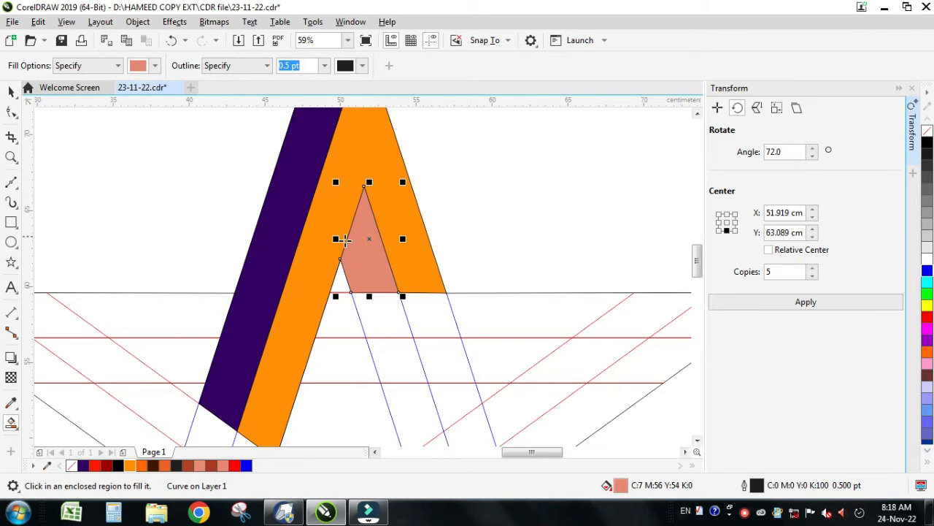
pyautogui.scroll(-2, 387, 267)
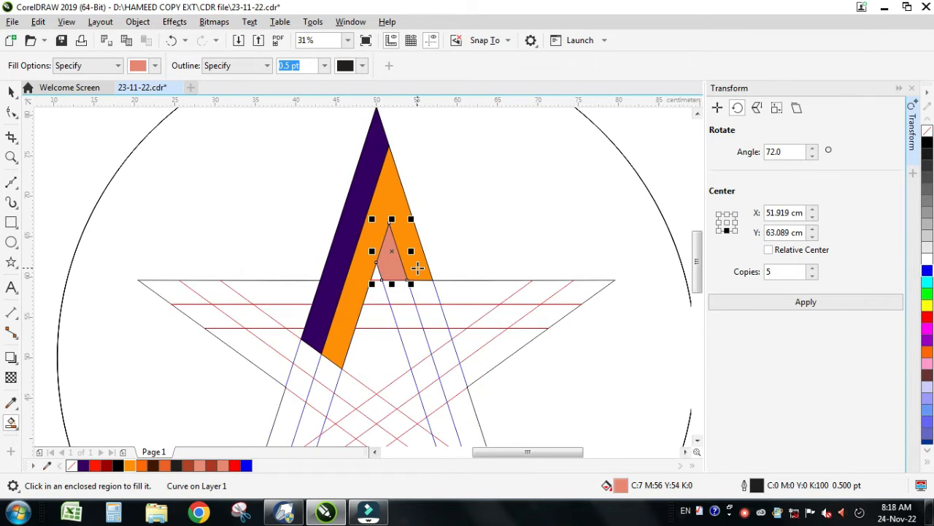
pyautogui.scroll(-2, 417, 268)
pyautogui.press('space')
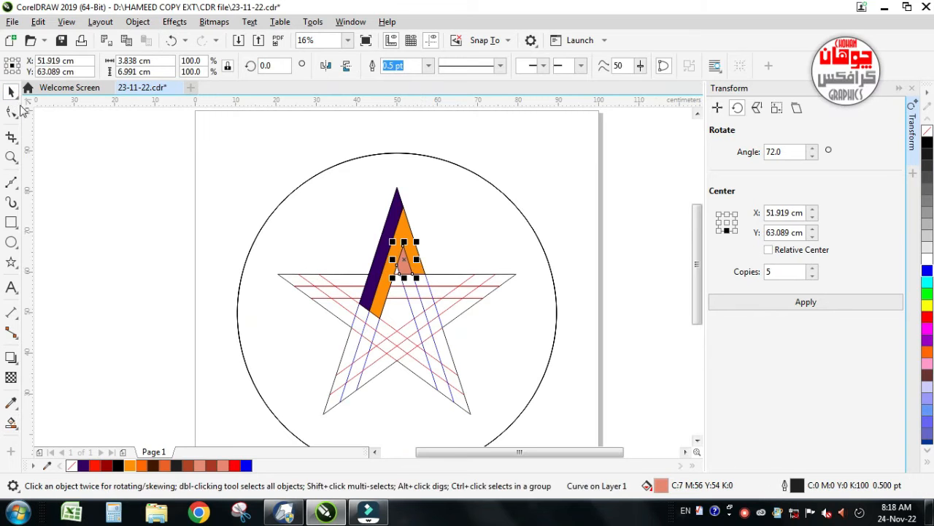
pyautogui.click(104, 208)
pyautogui.press('z')
pyautogui.moveTo(328, 150); pyautogui.dragTo(492, 272)
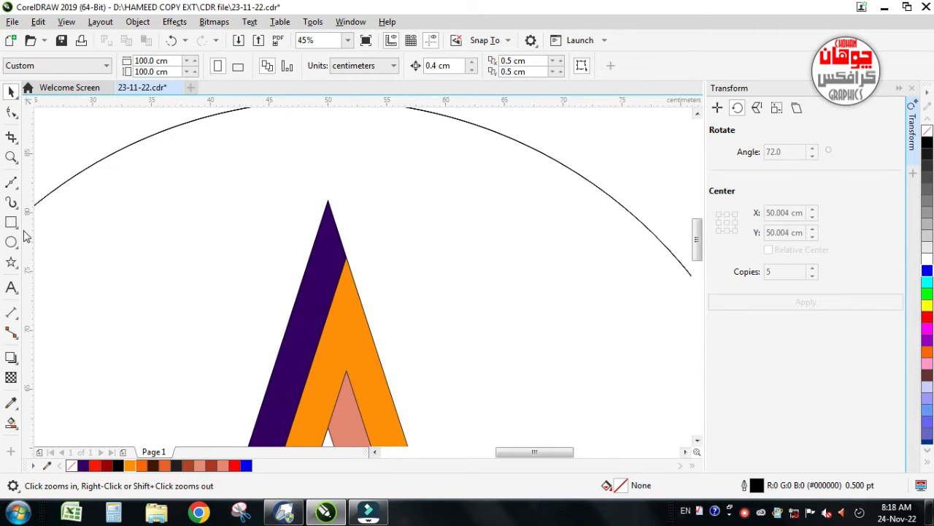
# Step: Trim off the purple strip's tip level with the orange apex using a temporary rectangle, and delete the rectangle
pyautogui.click(12, 225)
pyautogui.moveTo(243, 177)
pyautogui.mouseDown()
pyautogui.moveTo(365, 258)
pyautogui.moveTo(337, 257)
pyautogui.moveTo(346, 259)
pyautogui.mouseUp()
pyautogui.press('space')
pyautogui.press('F6')
pyautogui.press('space')
pyautogui.keyDown('shift'); pyautogui.click(311, 281); pyautogui.keyUp('shift')
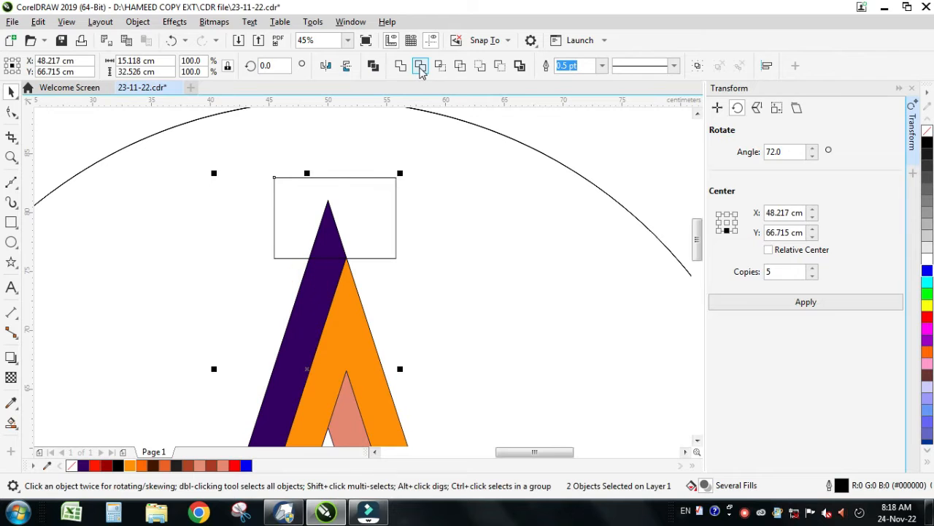
pyautogui.click(421, 66)
pyautogui.click(371, 216)
pyautogui.press('Delete')
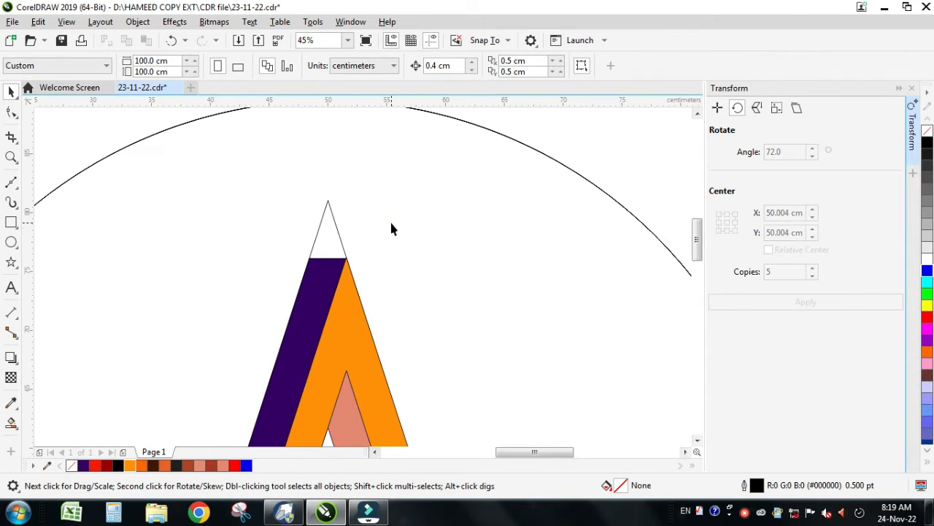
# Step: Group the purple strip, the orange shape and the salmon region of the top arm
pyautogui.hotkey('shift', 'F4')
pyautogui.press('z')
pyautogui.moveTo(246, 208); pyautogui.dragTo(489, 373)
pyautogui.press('space')
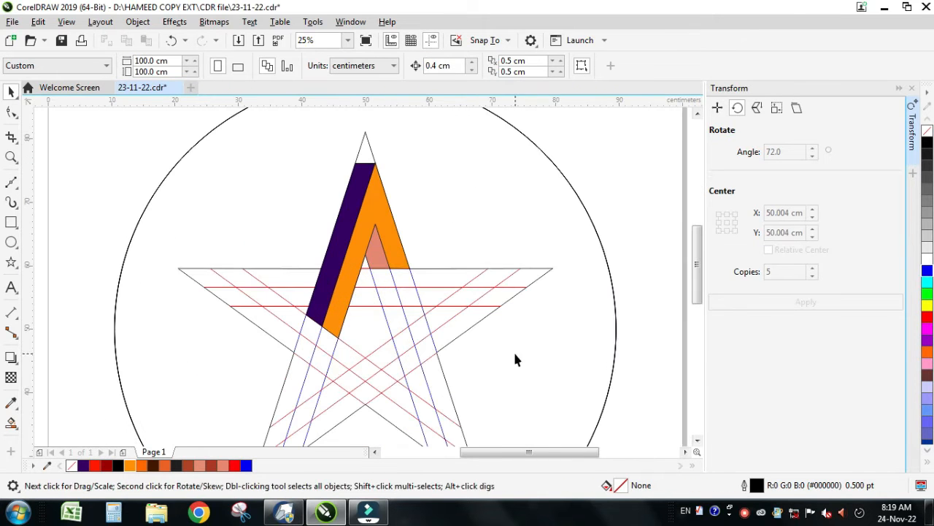
pyautogui.click(384, 257)
pyautogui.keyDown('shift'); pyautogui.click(377, 203); pyautogui.keyUp('shift')
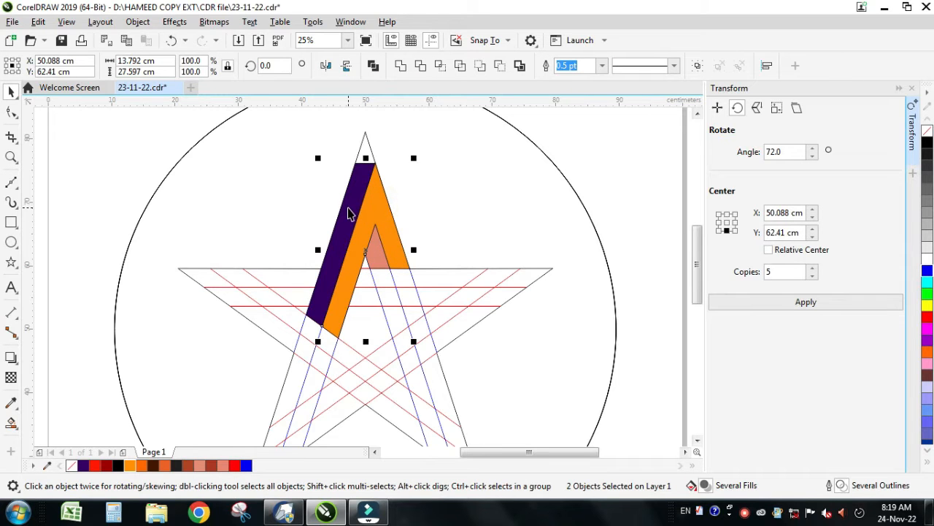
pyautogui.keyDown('shift'); pyautogui.click(348, 212); pyautogui.keyUp('shift')
pyautogui.hotkey('ctrl', 'g')
# Step: Delete the star outline and all guide lines, keeping only the circle and the coloured group
pyautogui.scroll(-2, 394, 254)
pyautogui.moveTo(218, 181); pyautogui.dragTo(493, 380)
pyautogui.press('Escape')
pyautogui.click(381, 236)
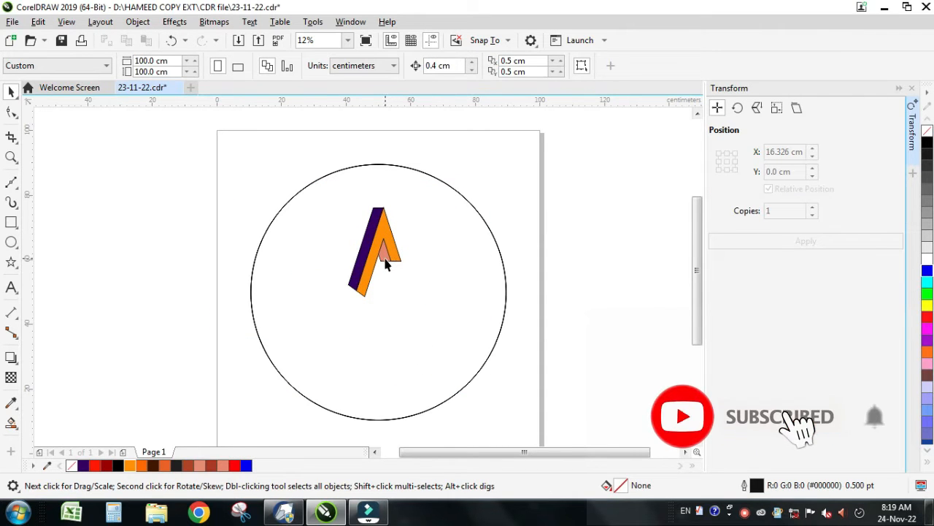
# Step: Ungroup all objects in the coloured group and deselect them
pyautogui.click(389, 254)
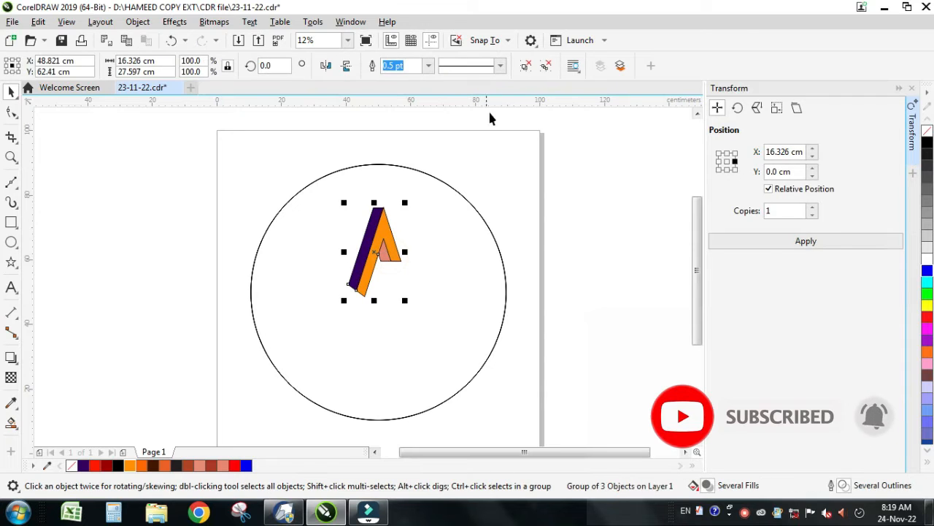
pyautogui.click(548, 67)
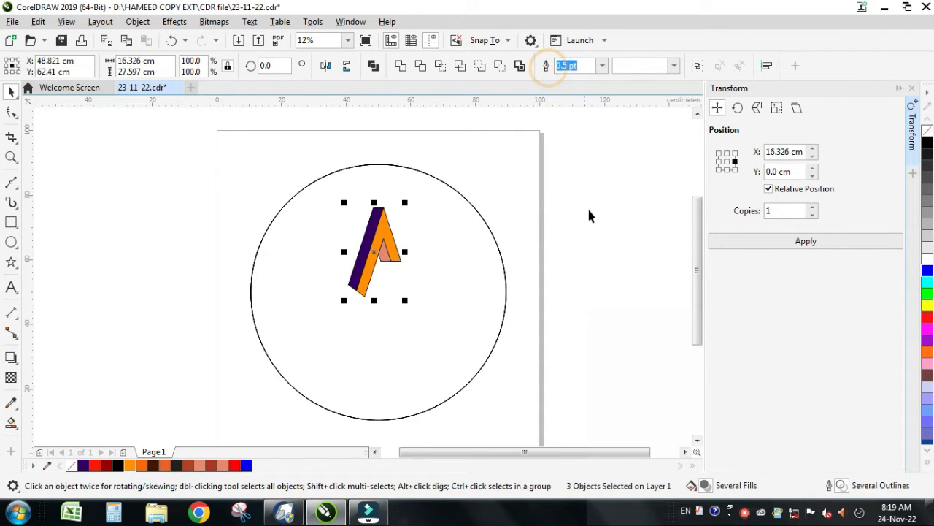
pyautogui.click(632, 239)
# Step: Give the purple strip an outline-free fountain fill from dark brown at its foot to orange on top, and fill the salmon region likewise
pyautogui.click(385, 259)
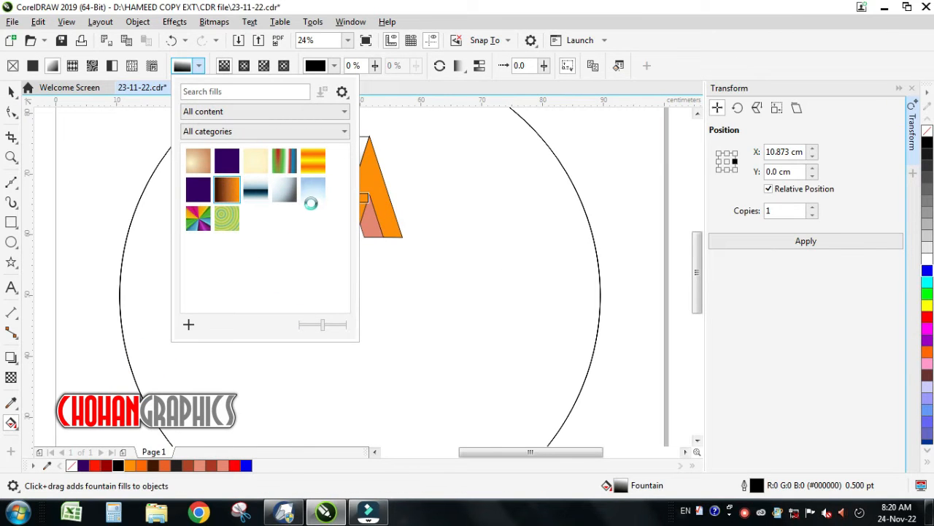
pyautogui.click(389, 289)
pyautogui.click(316, 256)
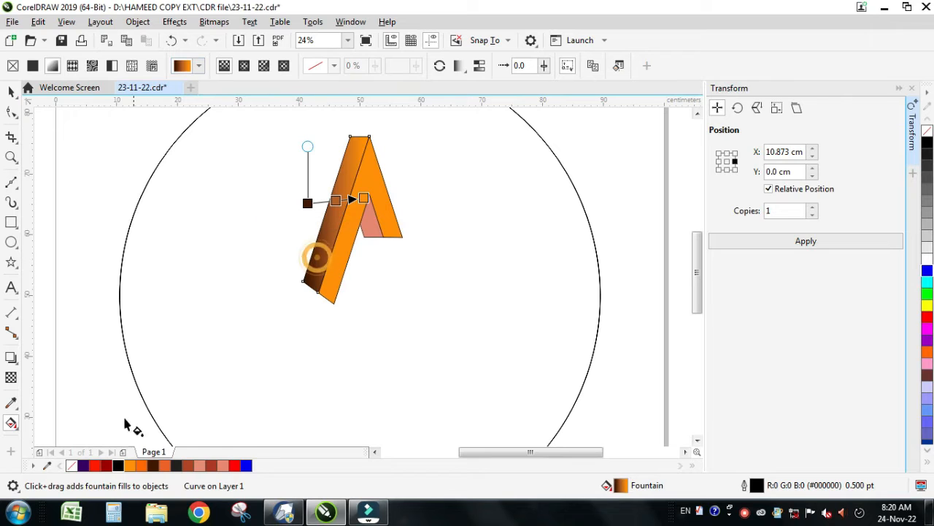
pyautogui.rightClick(72, 465)
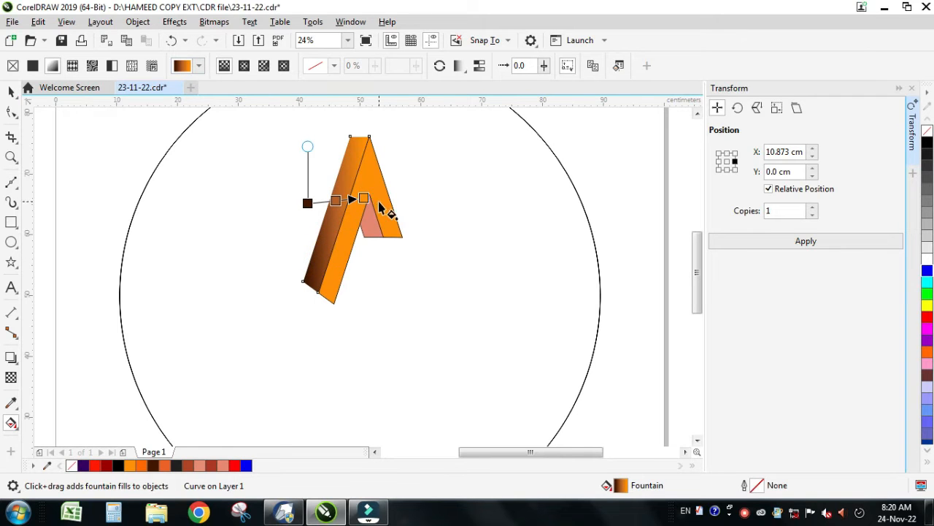
pyautogui.moveTo(364, 198); pyautogui.dragTo(358, 154)
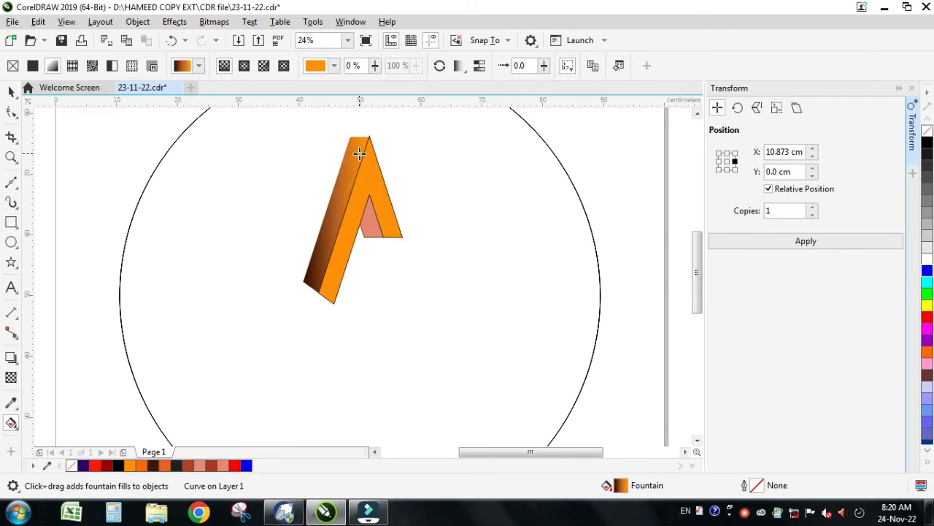
pyautogui.moveTo(307, 202); pyautogui.dragTo(314, 245)
# Step: Try to copy the outline pen, outline colour and fill from a gradient-filled piece onto the orange shape
pyautogui.click(379, 219)
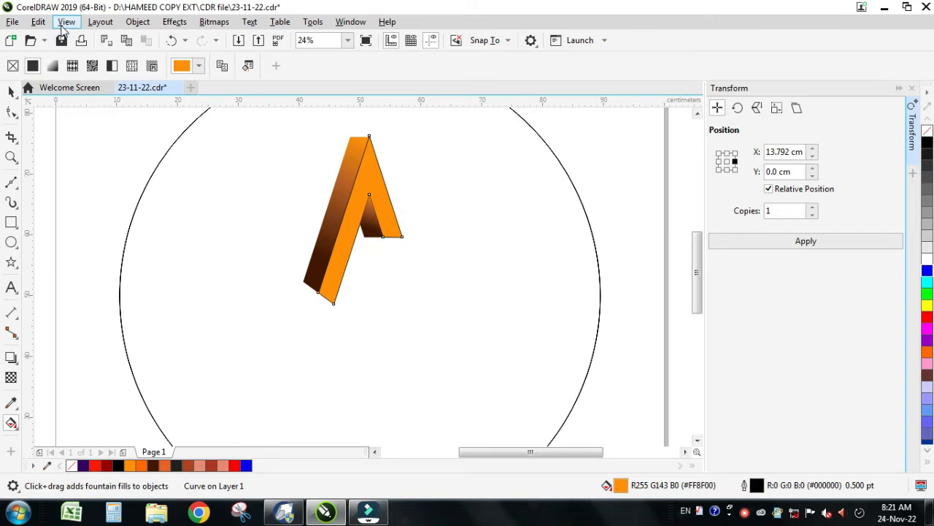
pyautogui.click(38, 22)
pyautogui.click(71, 119)
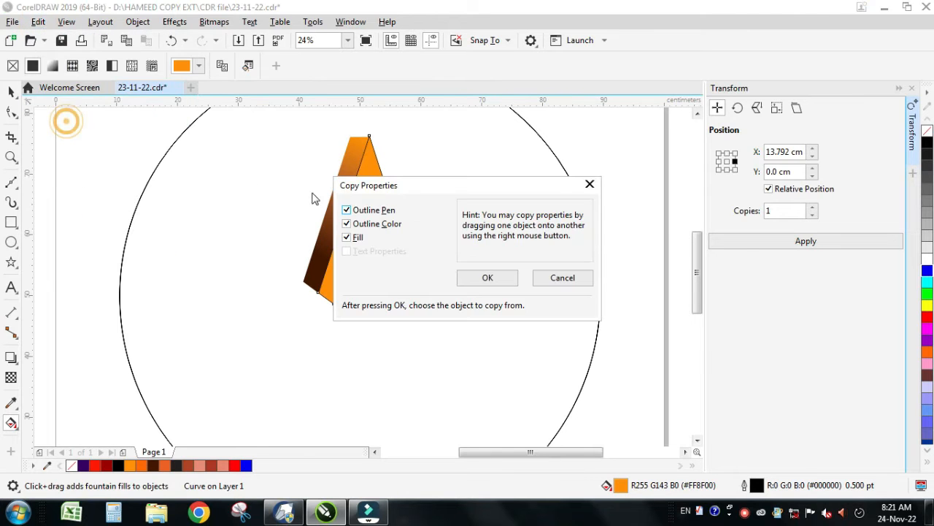
pyautogui.click(487, 280)
pyautogui.click(362, 176)
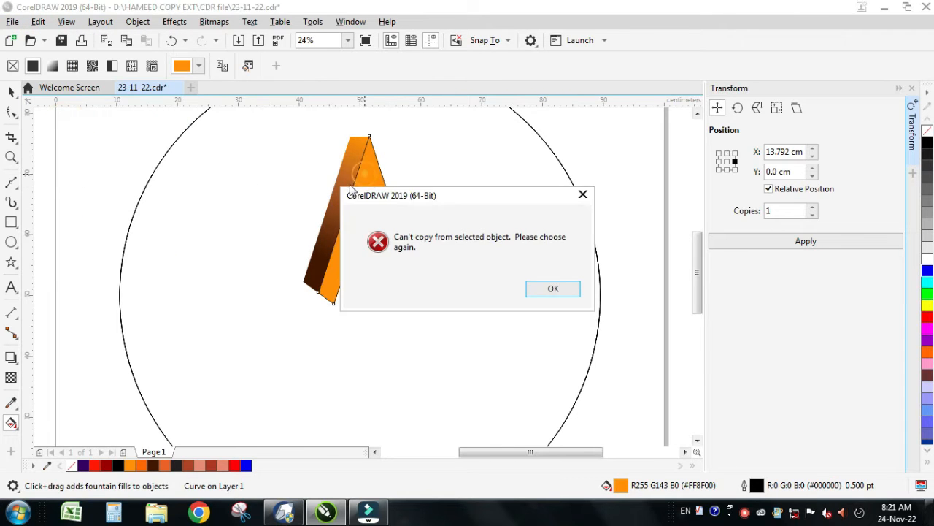
pyautogui.click(553, 289)
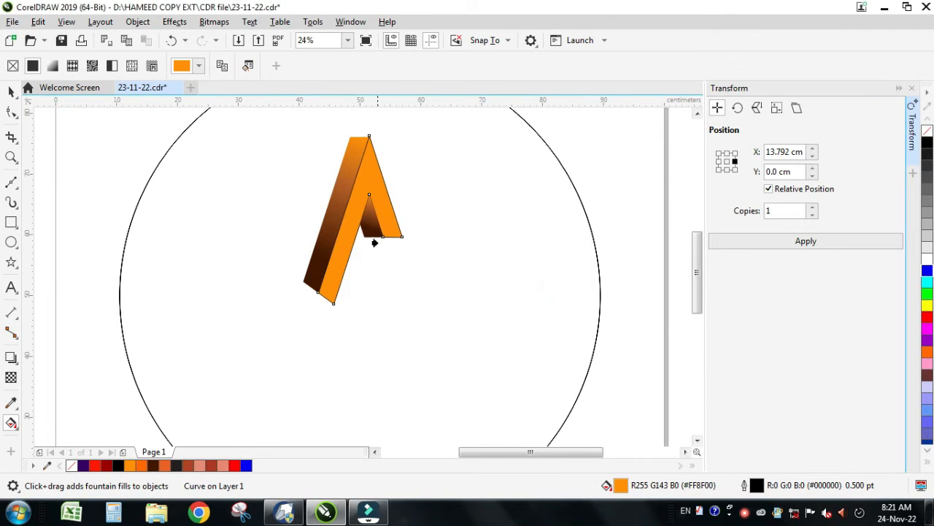
pyautogui.click(373, 240)
pyautogui.hotkey('ctrl', 'z')
pyautogui.click(12, 93)
pyautogui.click(78, 158)
pyautogui.click(392, 219)
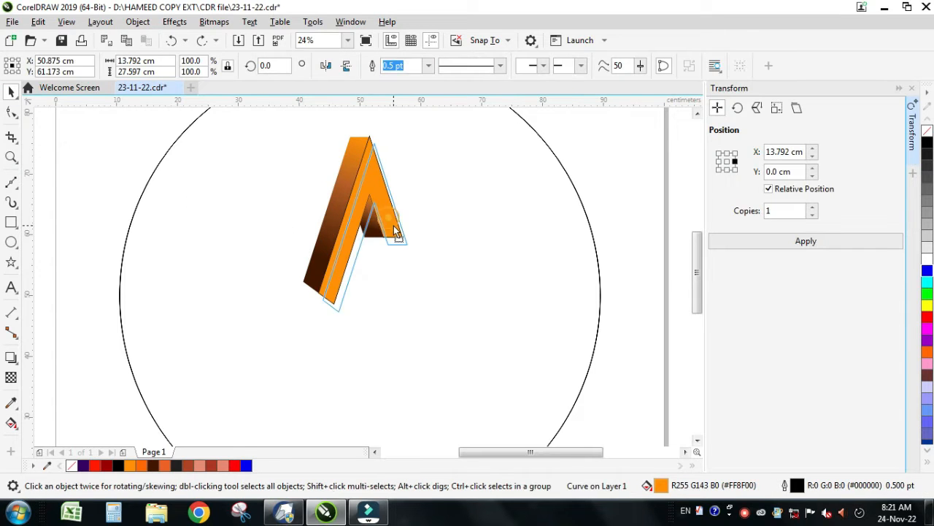
pyautogui.moveTo(390, 228); pyautogui.dragTo(395, 231)
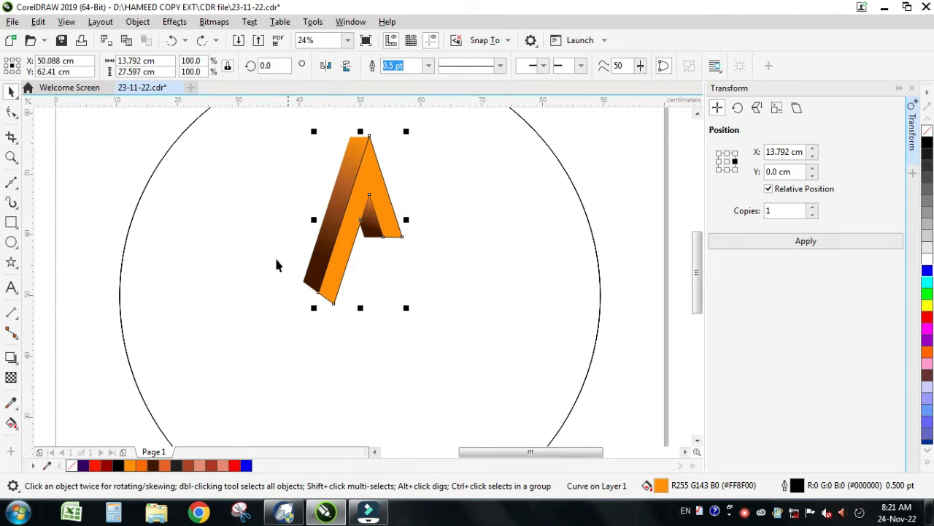
pyautogui.moveTo(336, 274); pyautogui.dragTo(343, 288)
pyautogui.hotkey('ctrl', 'z')
# Step: Copy the outline pen, outline colour and fill from the gradient strip onto the orange shape
pyautogui.click(37, 21)
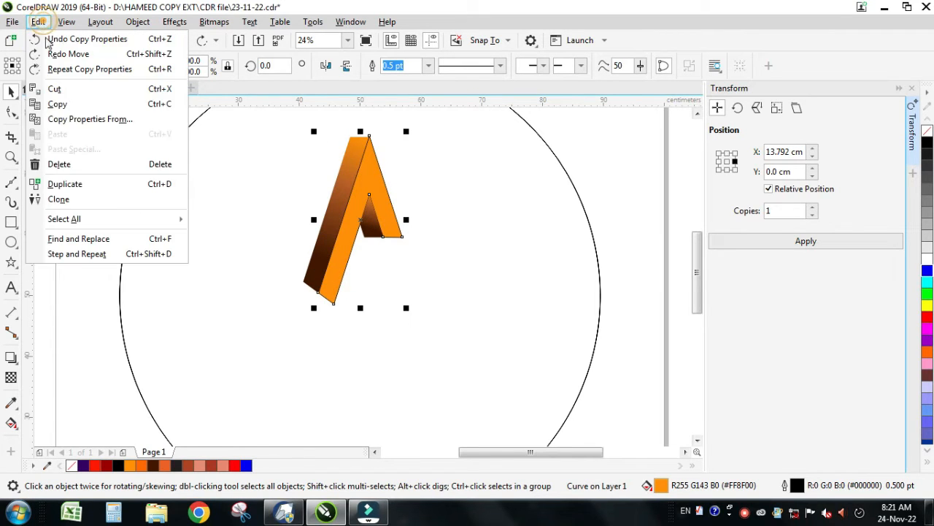
pyautogui.click(64, 119)
pyautogui.click(478, 278)
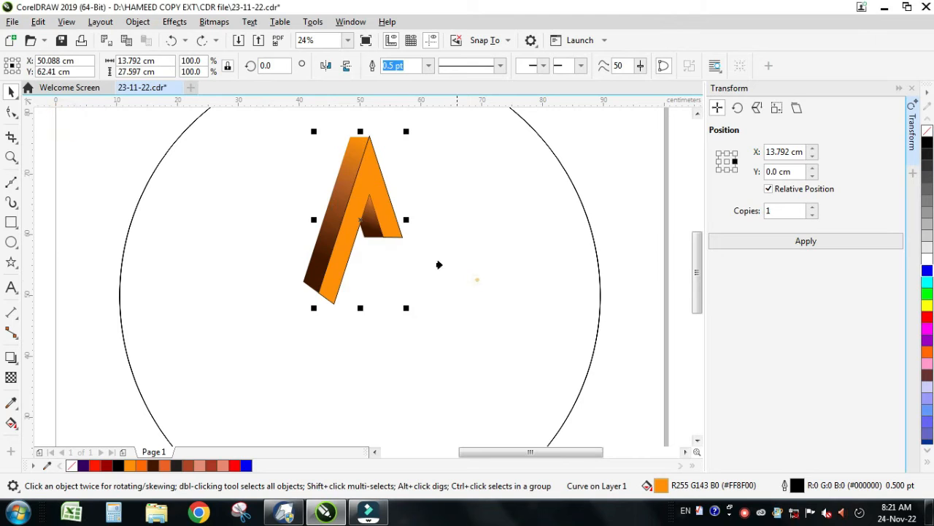
pyautogui.click(332, 204)
pyautogui.click(431, 196)
# Step: Stretch the front shape's gradient from the foot of its long leg to just above the apex, with the middle stop at about 58%
pyautogui.click(373, 193)
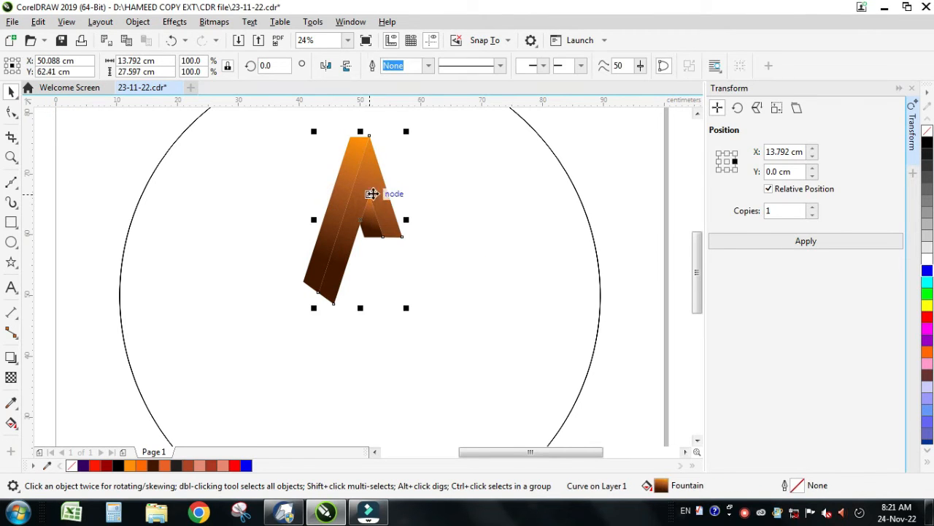
pyautogui.click(11, 423)
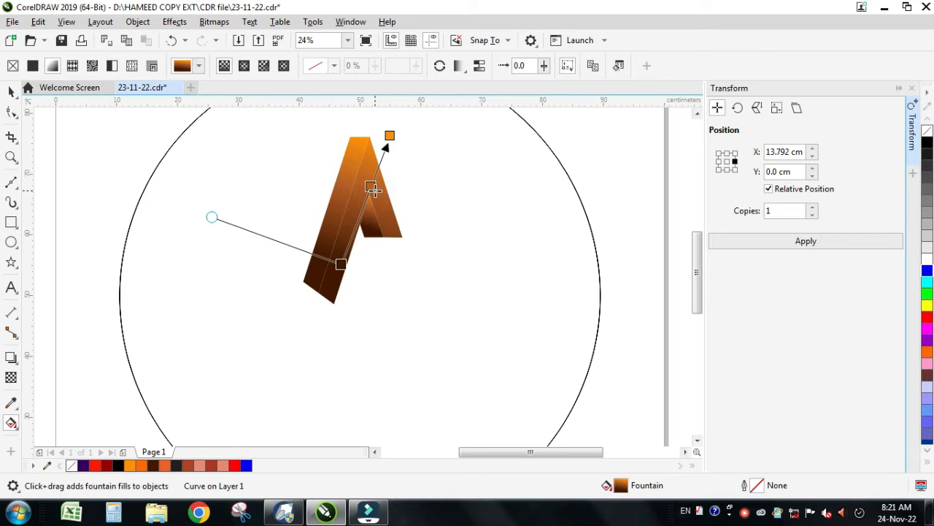
pyautogui.moveTo(341, 264); pyautogui.dragTo(328, 296)
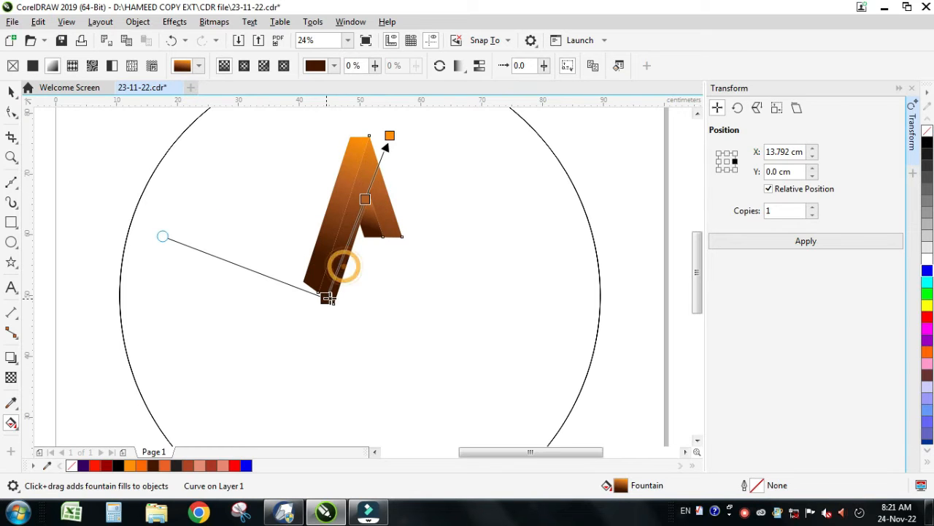
pyautogui.moveTo(366, 201); pyautogui.dragTo(357, 221)
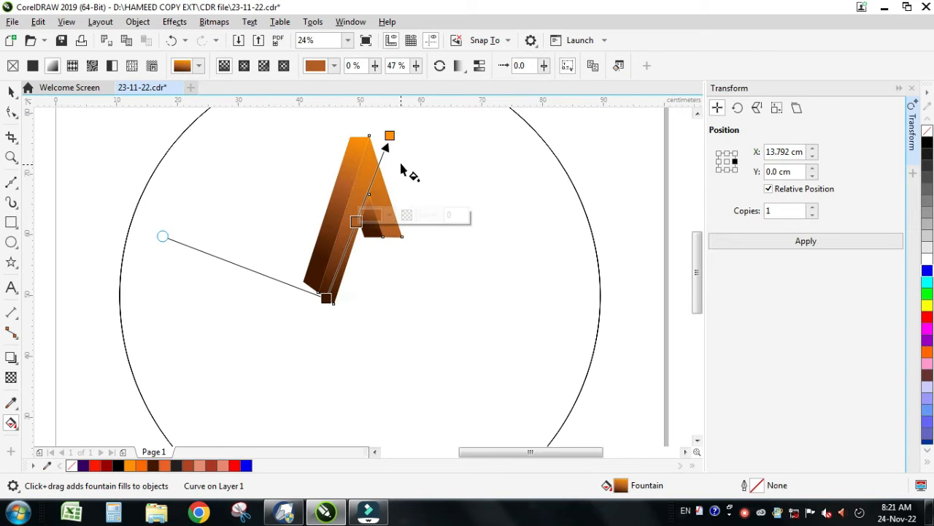
pyautogui.moveTo(390, 135); pyautogui.dragTo(376, 145)
pyautogui.moveTo(376, 146); pyautogui.dragTo(378, 126)
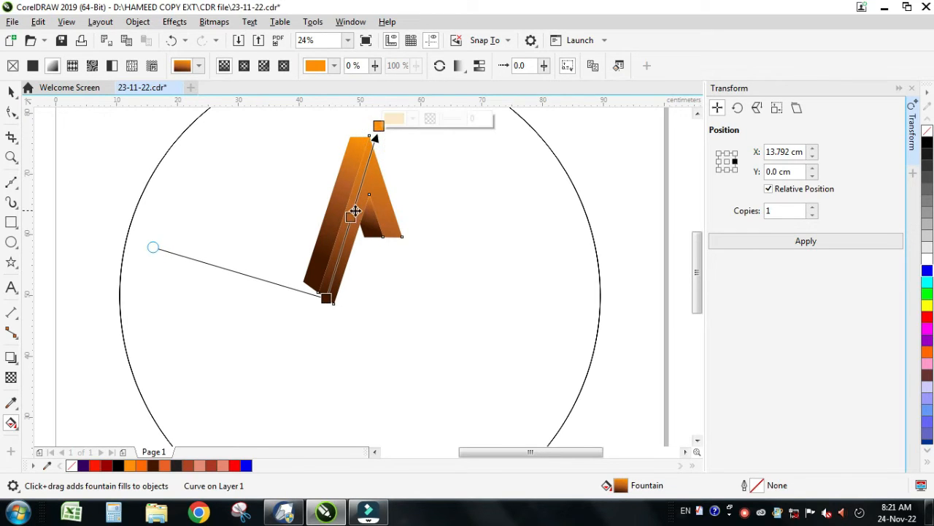
pyautogui.moveTo(351, 216); pyautogui.dragTo(357, 198)
pyautogui.moveTo(326, 298); pyautogui.dragTo(332, 289)
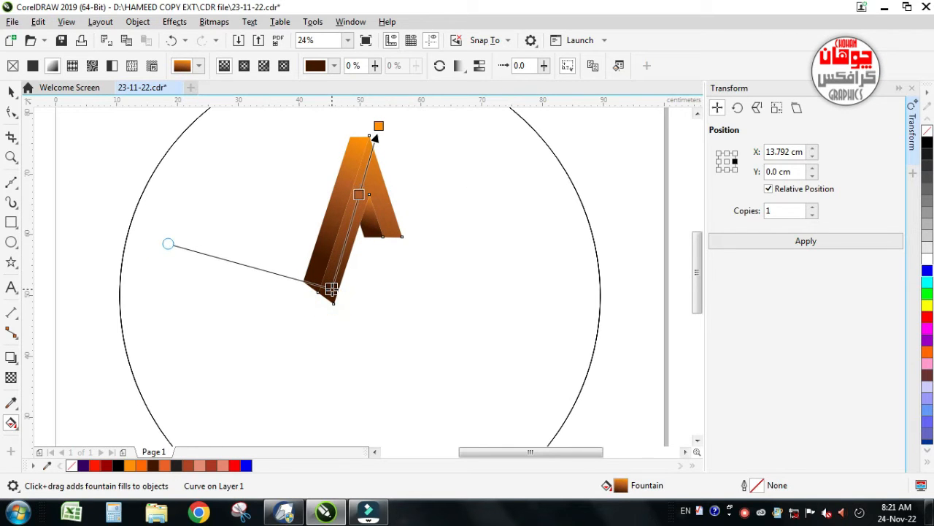
# Step: Add a stop at about 27% on the front shape's gradient and colour it brown #714C2F
pyautogui.doubleClick(346, 247)
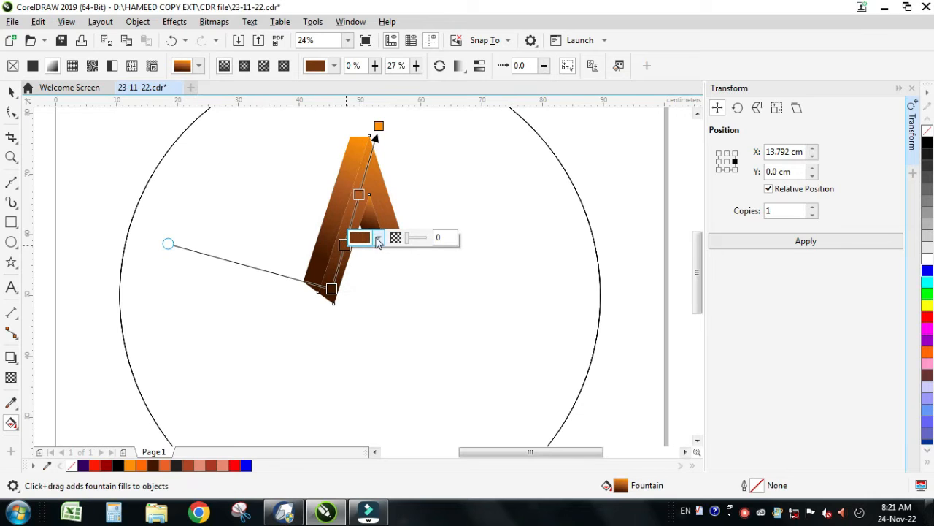
pyautogui.click(363, 241)
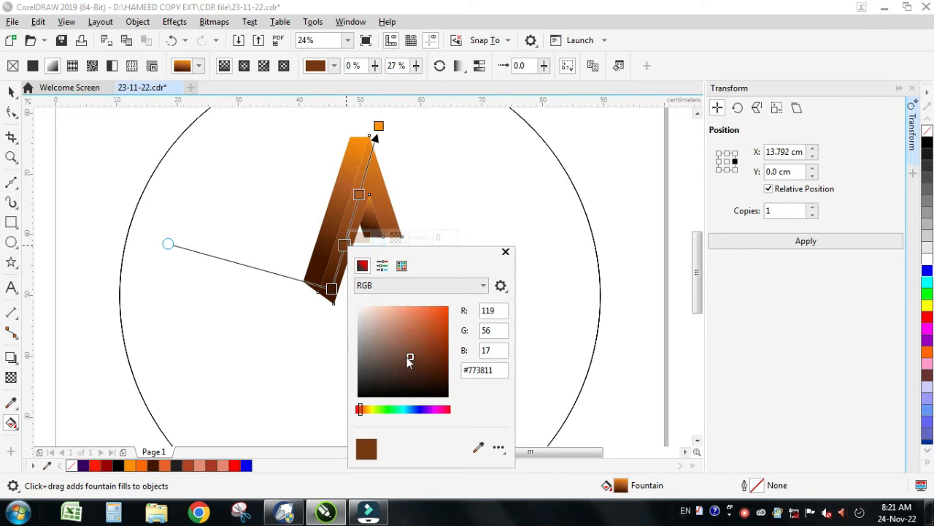
pyautogui.moveTo(363, 413); pyautogui.dragTo(367, 414)
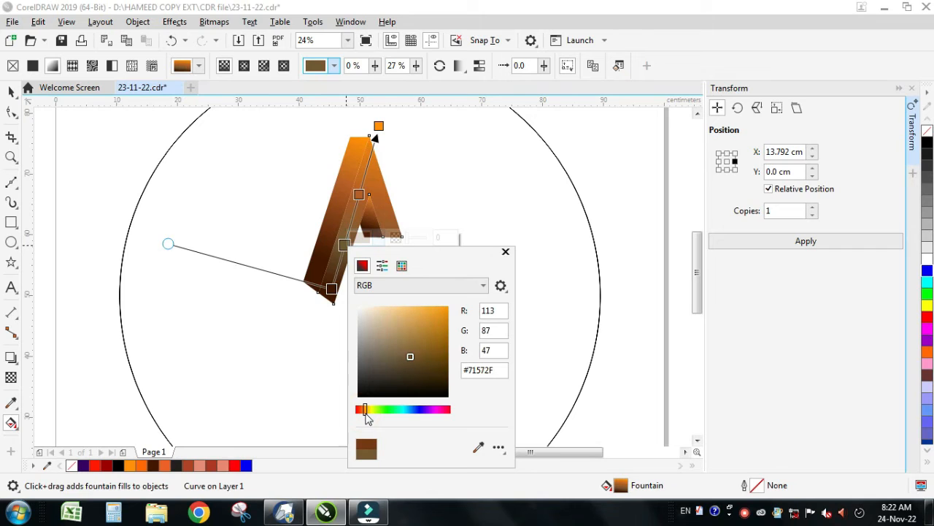
pyautogui.moveTo(365, 414); pyautogui.dragTo(363, 415)
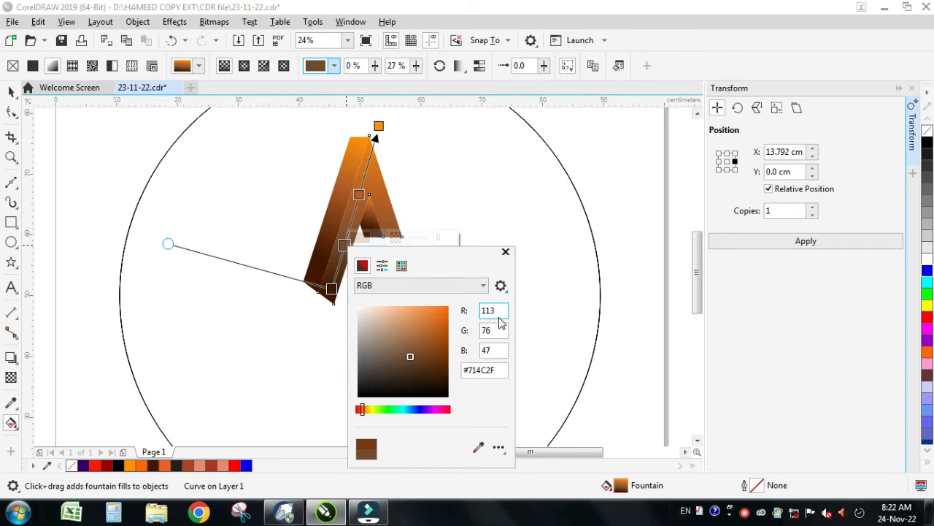
pyautogui.click(505, 253)
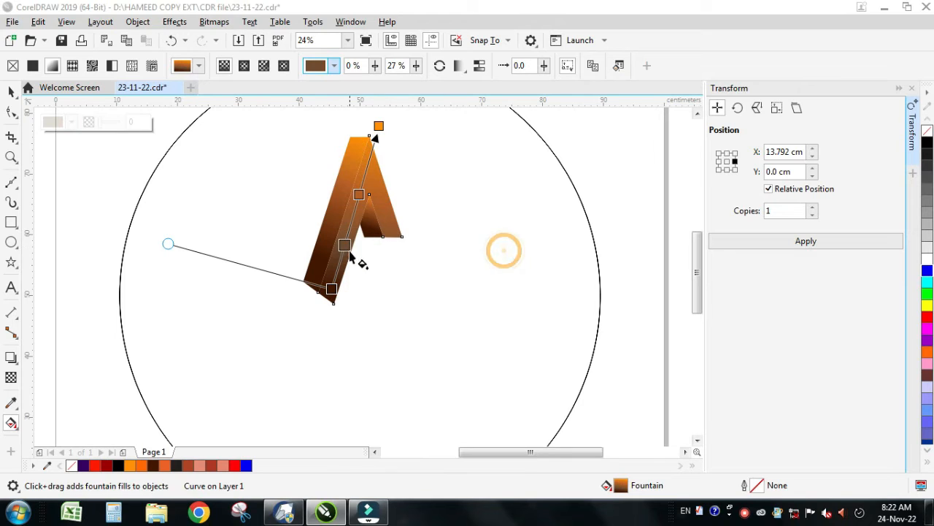
# Step: Recolour the added gradient stop, trying reddish brown and settling on the dark brown from the document palette
pyautogui.click(345, 245)
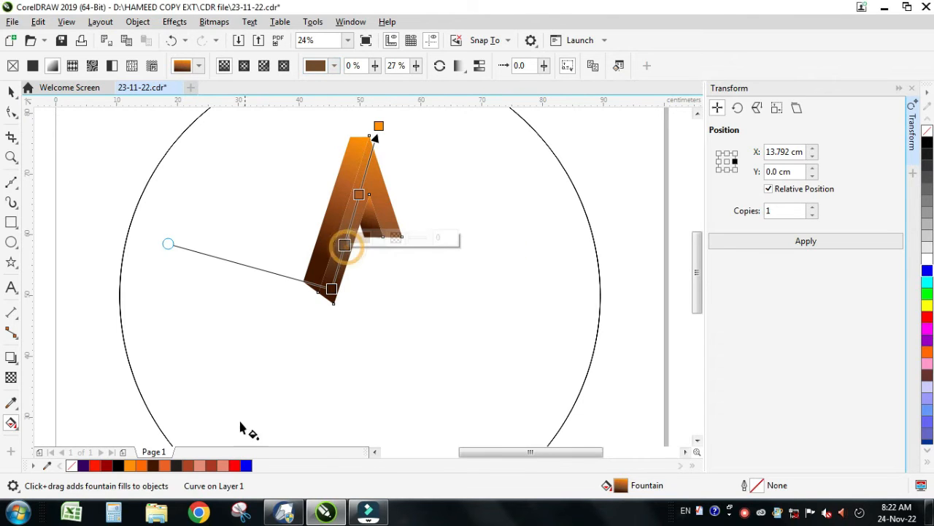
pyautogui.click(192, 467)
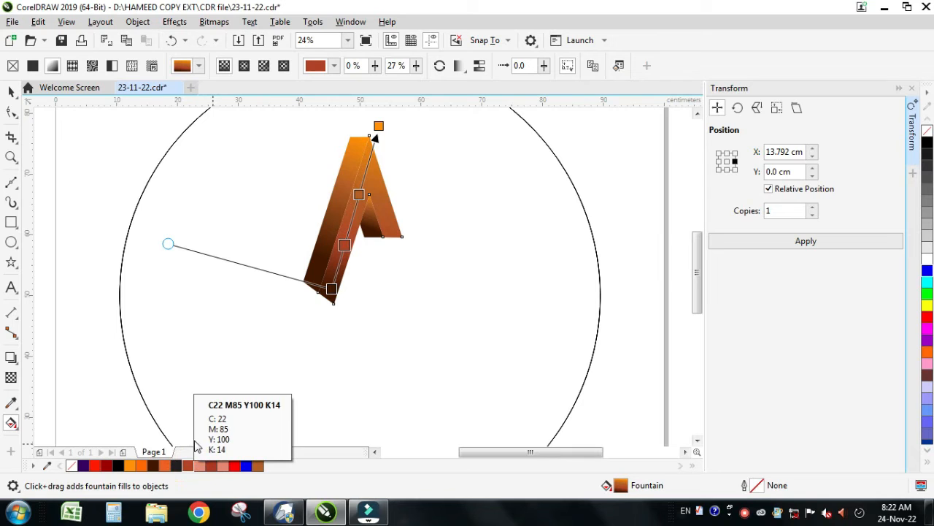
pyautogui.click(151, 467)
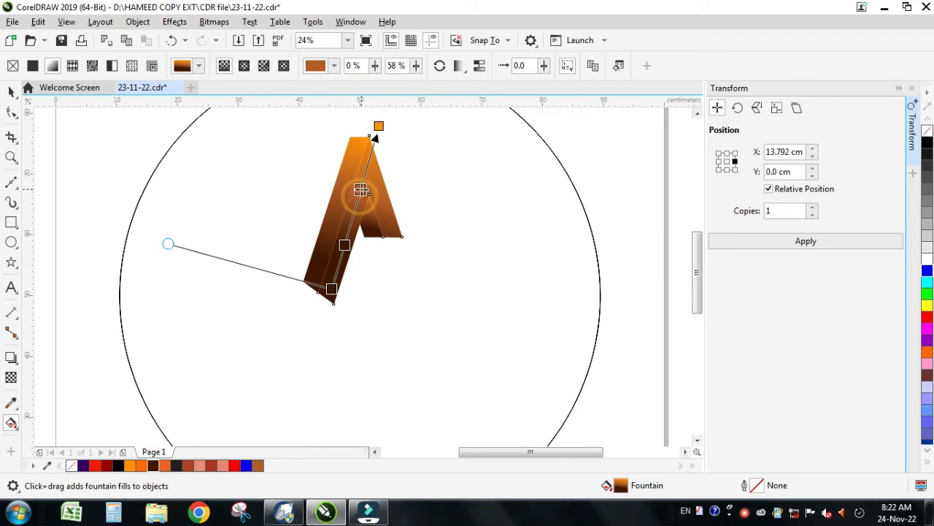
# Step: Shift the gradient's dark and middle stops toward the long leg's foot and pull the orange end stop down below the apex
pyautogui.doubleClick(352, 212)
pyautogui.moveTo(353, 212); pyautogui.dragTo(337, 267)
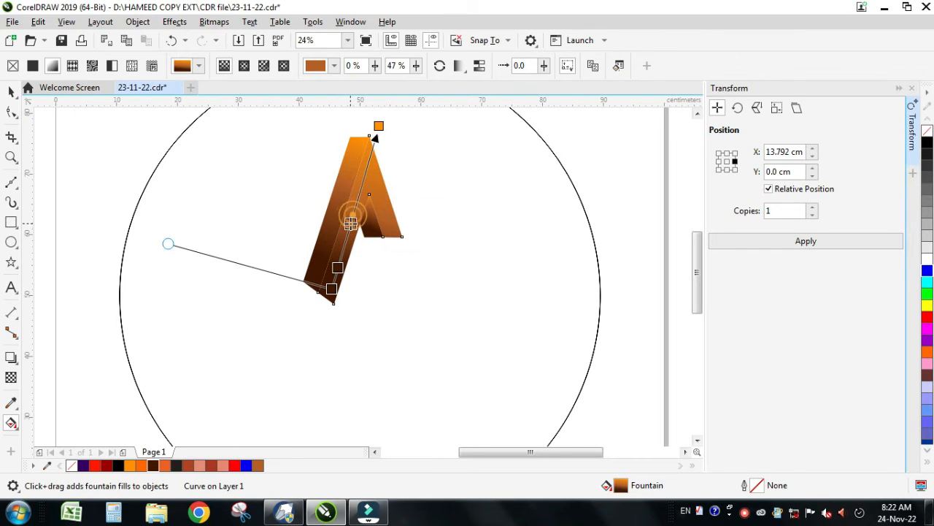
pyautogui.doubleClick(349, 229)
pyautogui.moveTo(378, 126); pyautogui.dragTo(368, 161)
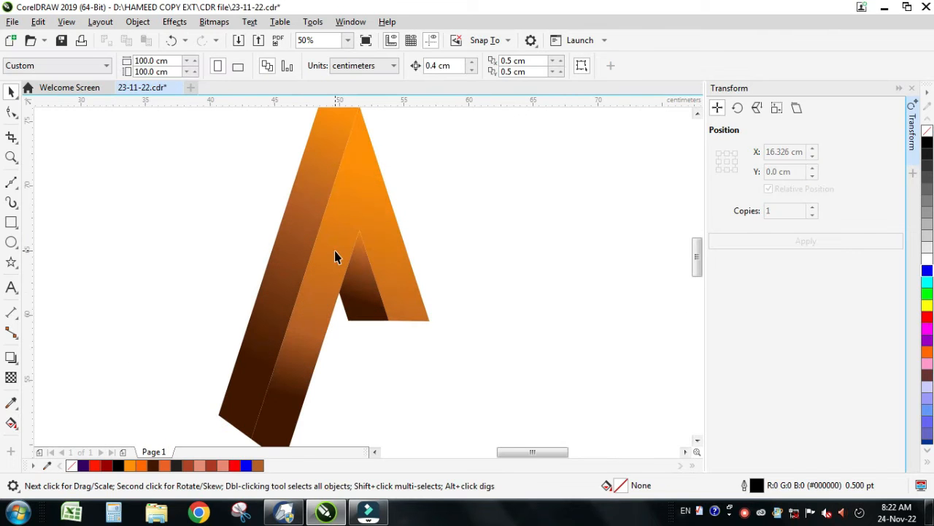
# Step: Select the three arm pieces together with the circle and set up a 72° rotation about their common centre
pyautogui.scroll(-2, 335, 255)
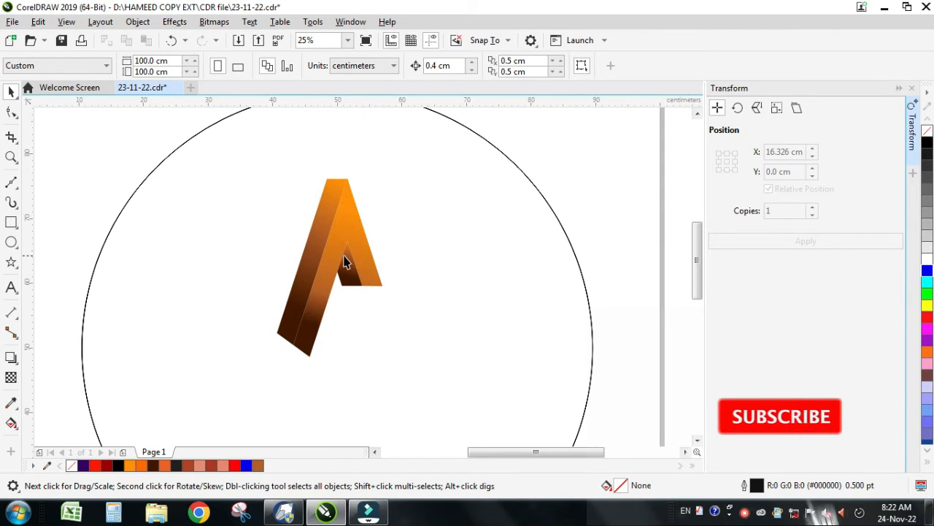
pyautogui.click(372, 278)
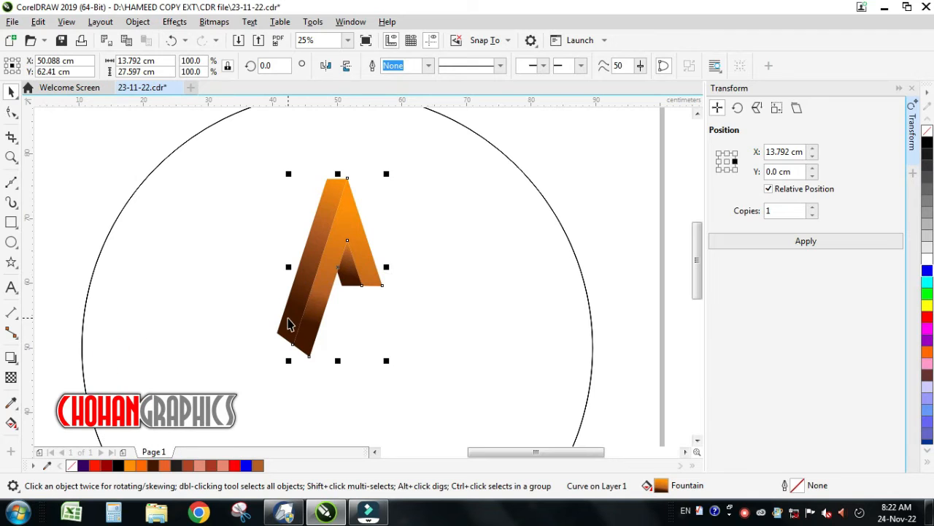
pyautogui.scroll(-1, 354, 292)
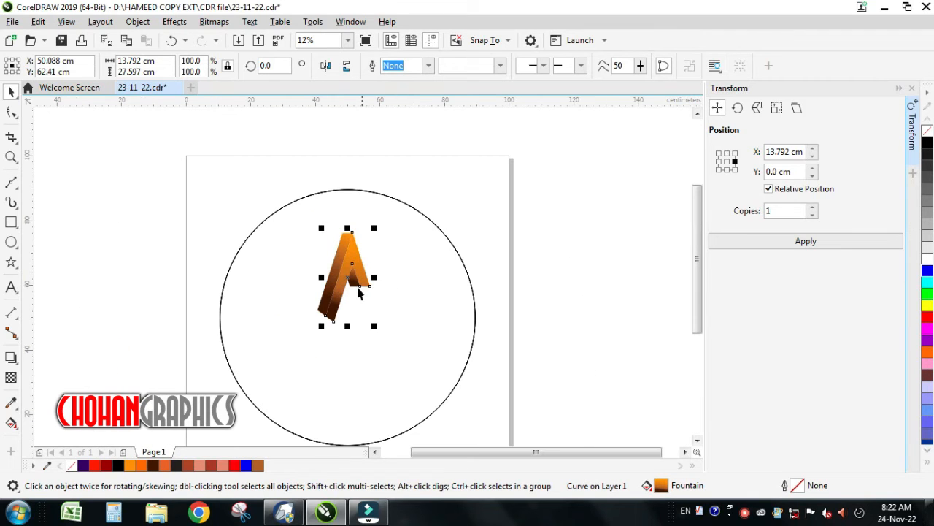
pyautogui.moveTo(278, 202); pyautogui.dragTo(437, 351)
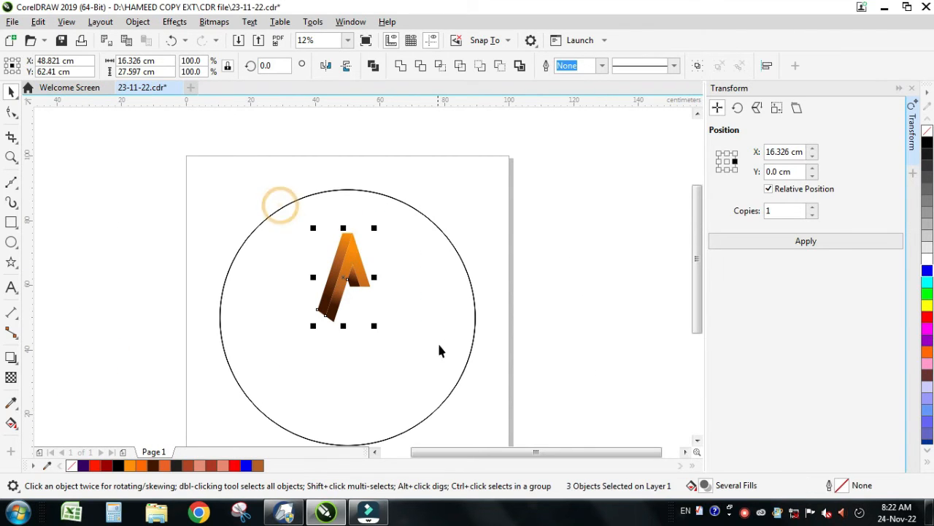
pyautogui.keyDown('shift'); pyautogui.click(442, 285); pyautogui.keyUp('shift')
pyautogui.moveTo(409, 293); pyautogui.dragTo(473, 297)
pyautogui.hotkey('ctrl', 'z')
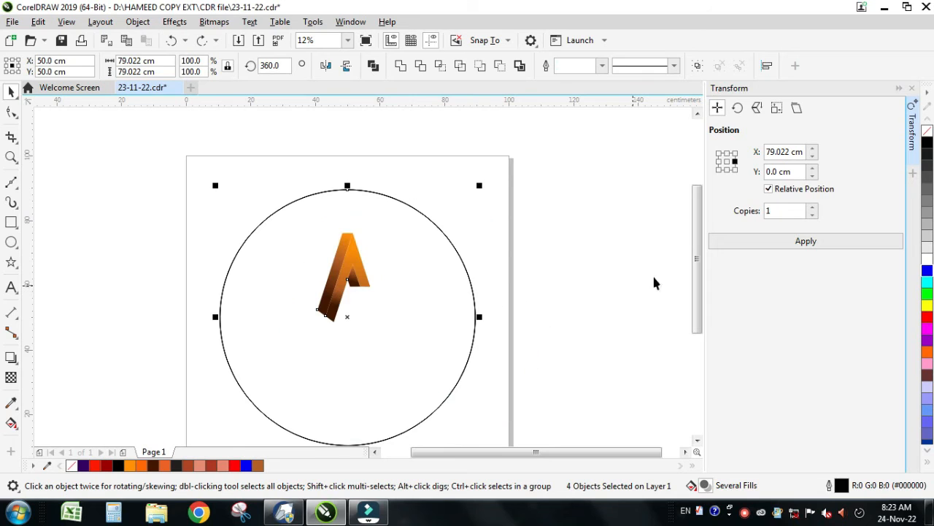
pyautogui.click(737, 108)
pyautogui.click(727, 221)
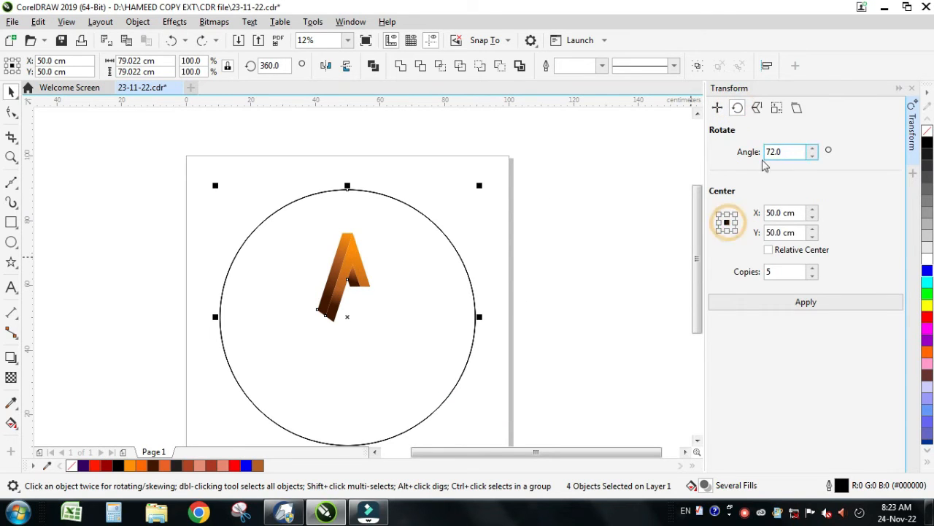
# Step: Try rotating the arm and circle by 72° with 5 copies, and undo the rotation
pyautogui.click(763, 301)
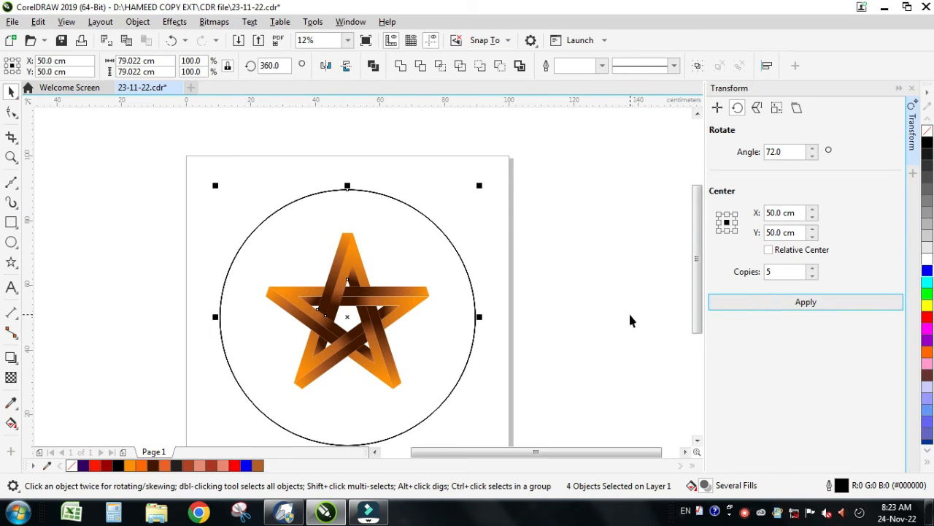
pyautogui.click(67, 22)
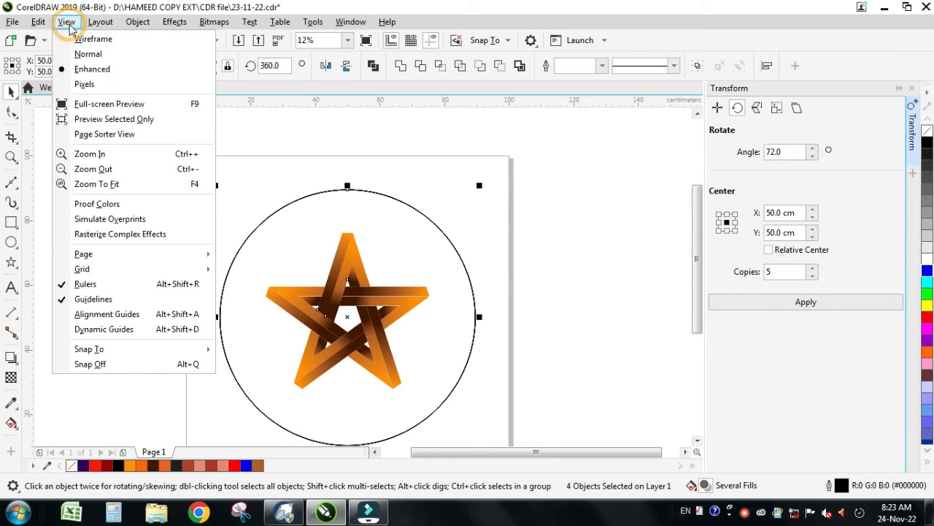
pyautogui.moveTo(96, 24)
pyautogui.click(88, 248)
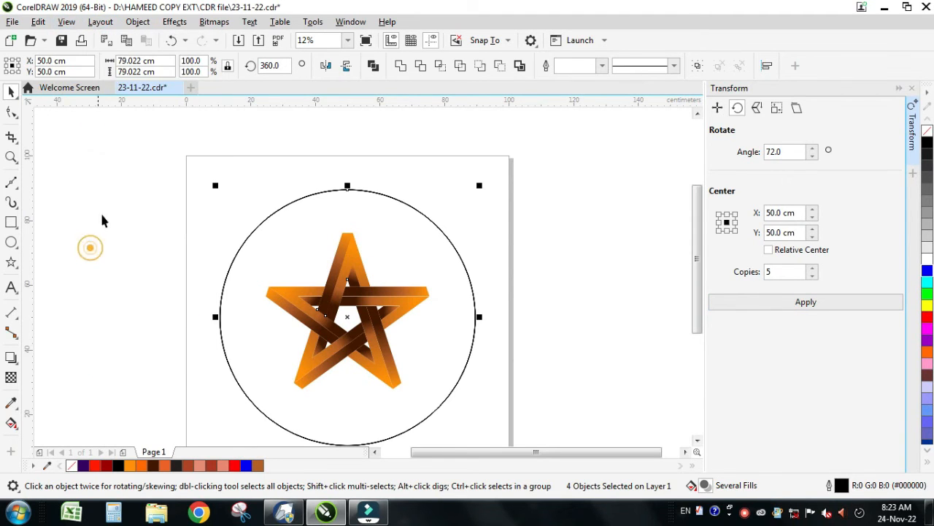
pyautogui.click(173, 43)
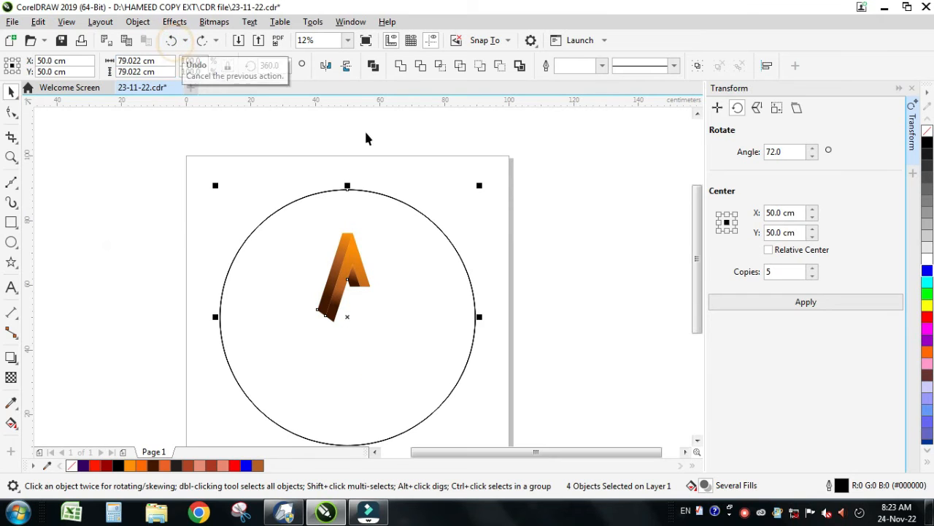
# Step: Repeat the 5-copy rotation to inspect how the star's arms overlap, and undo it again
pyautogui.click(773, 305)
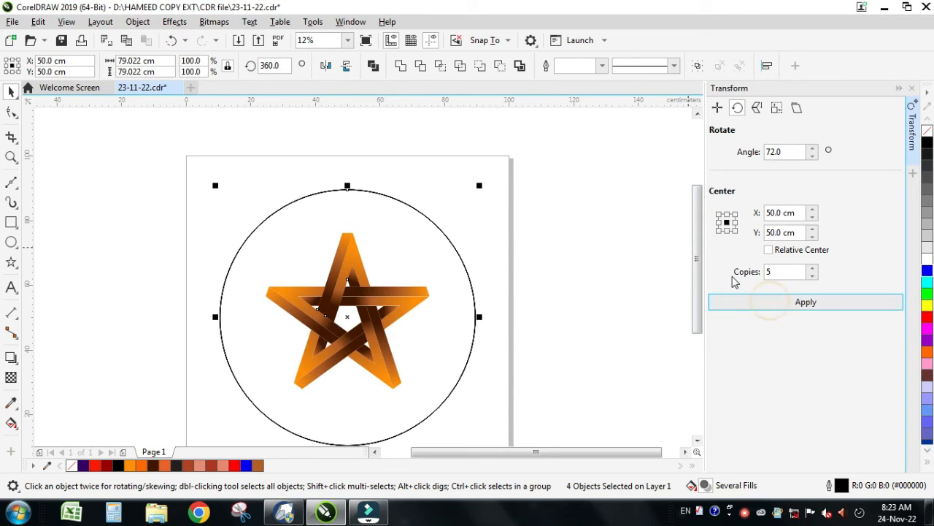
pyautogui.scroll(1, 327, 401)
pyautogui.scroll(-1, 424, 353)
pyautogui.scroll(1, 424, 352)
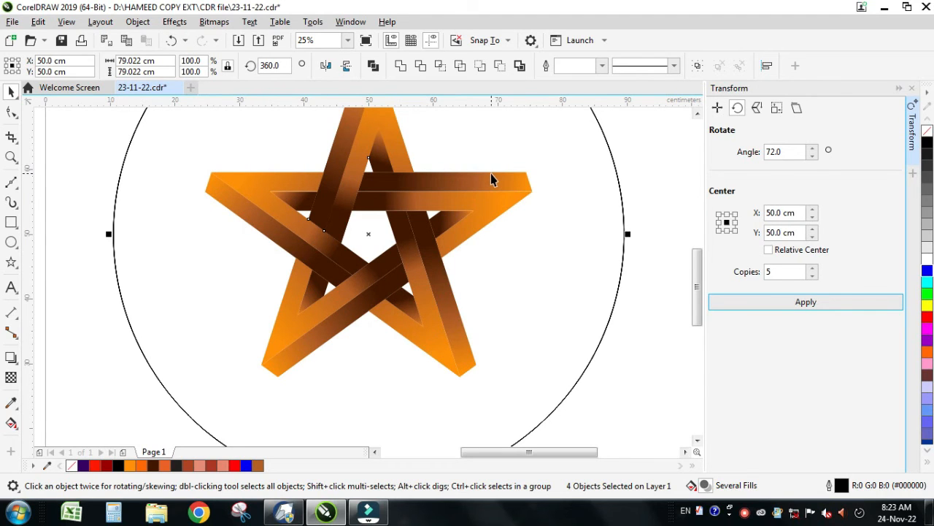
pyautogui.scroll(-1, 490, 178)
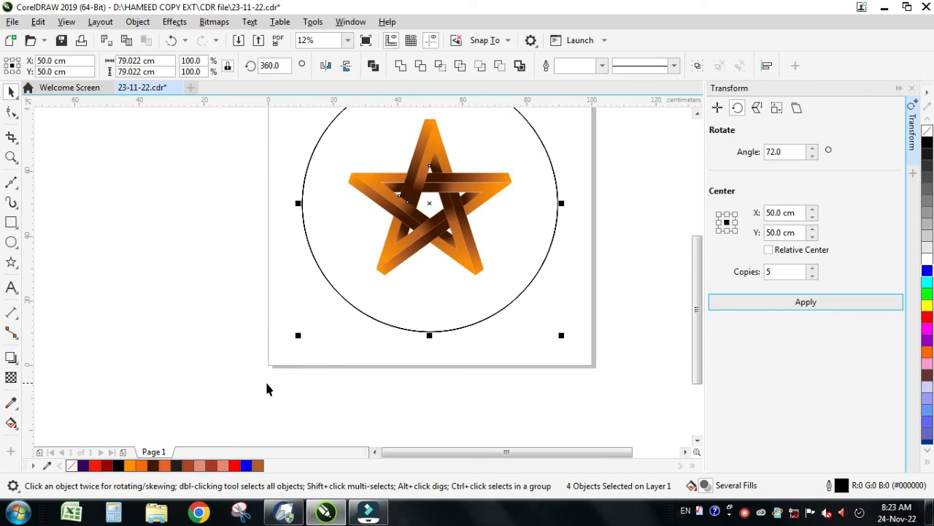
pyautogui.scroll(-1, 267, 389)
pyautogui.scroll(2, 313, 297)
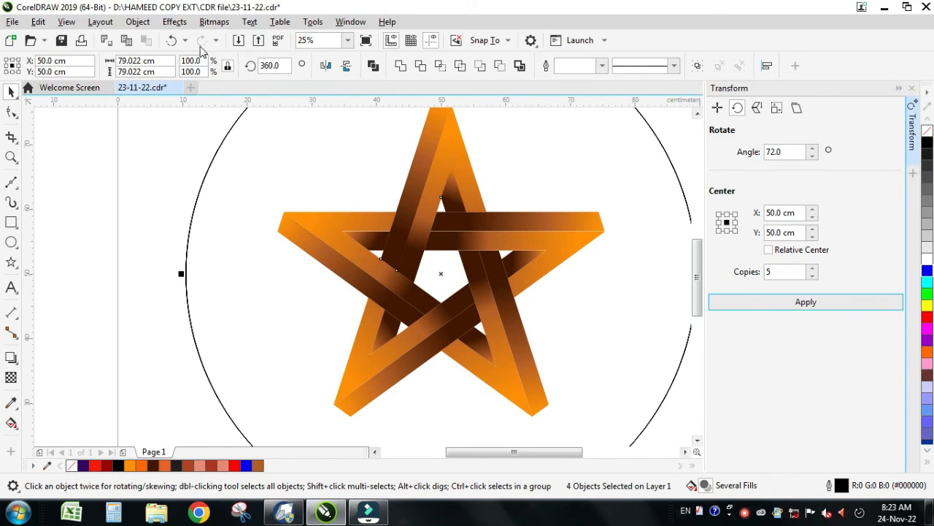
pyautogui.click(171, 40)
pyautogui.click(768, 304)
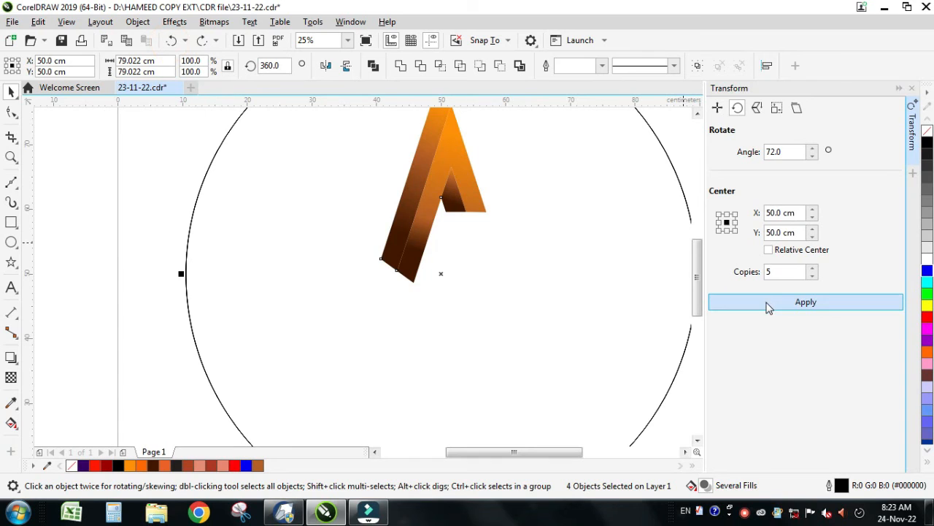
pyautogui.click(171, 40)
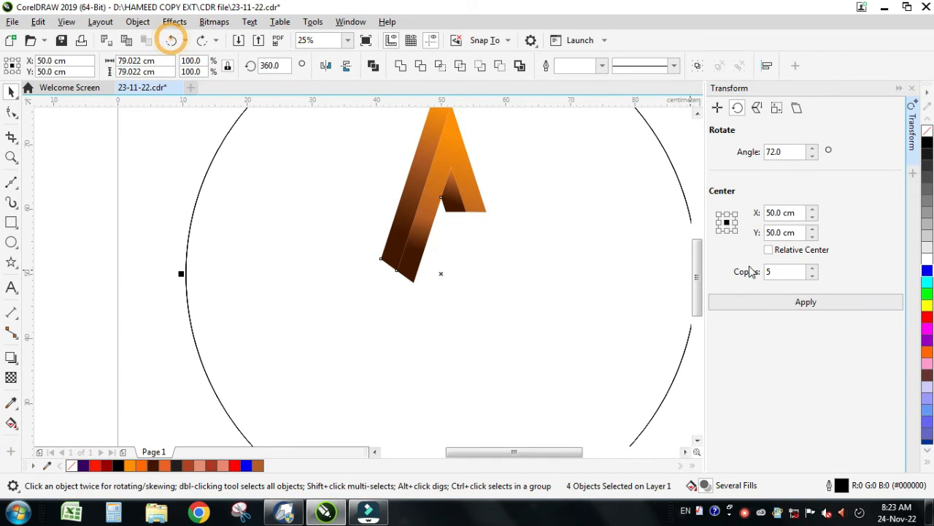
# Step: Set the rotation to 1 copy and apply it four times at 72° to complete the five-armed star
pyautogui.doubleClick(773, 272)
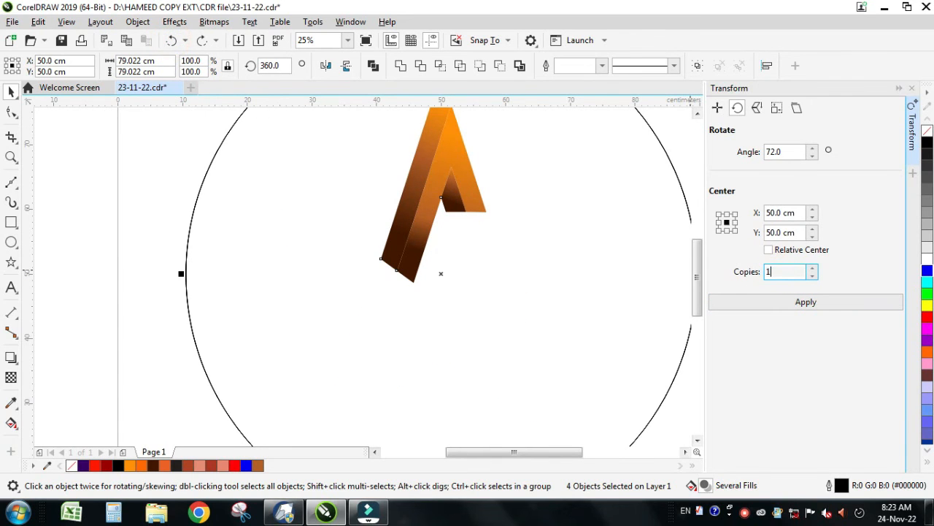
pyautogui.click(744, 305)
pyautogui.click(744, 305)
pyautogui.click(744, 307)
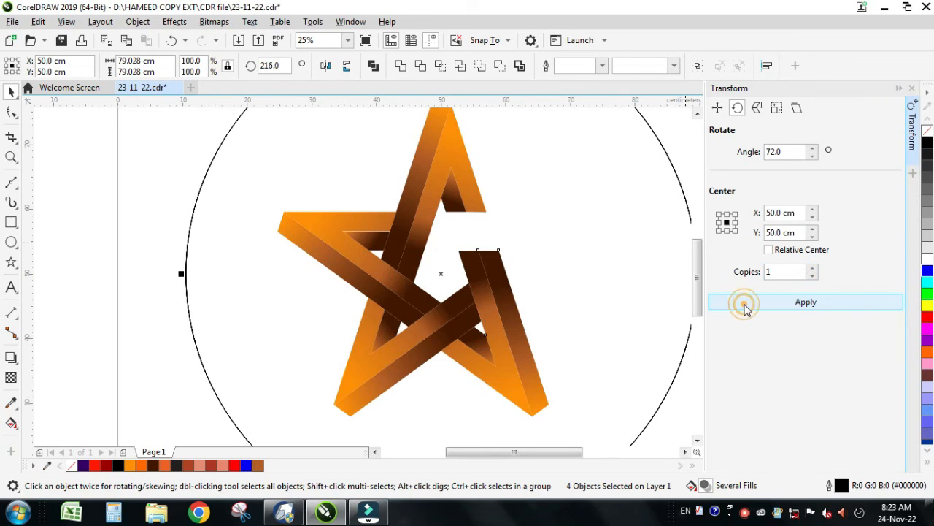
pyautogui.click(744, 307)
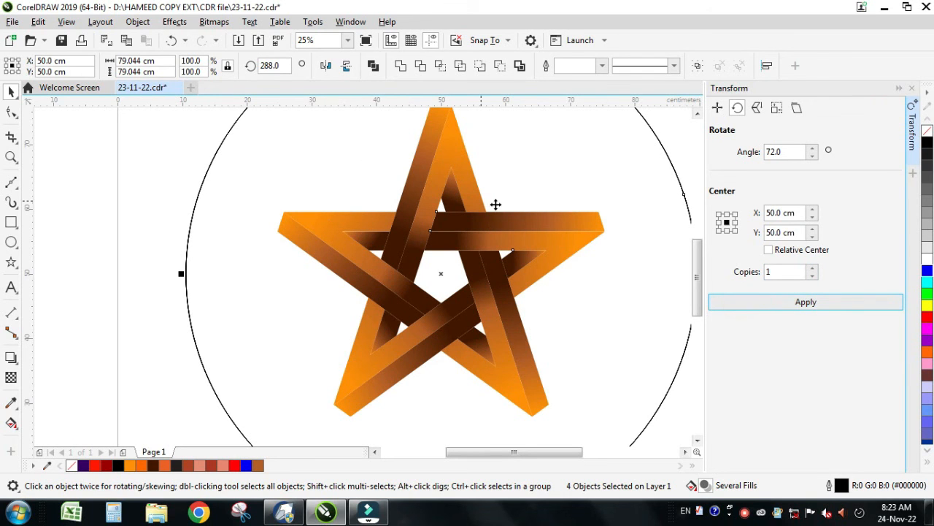
# Step: Outline the grouped star with the dark brown #411700 from the document palette
pyautogui.scroll(-2, 201, 296)
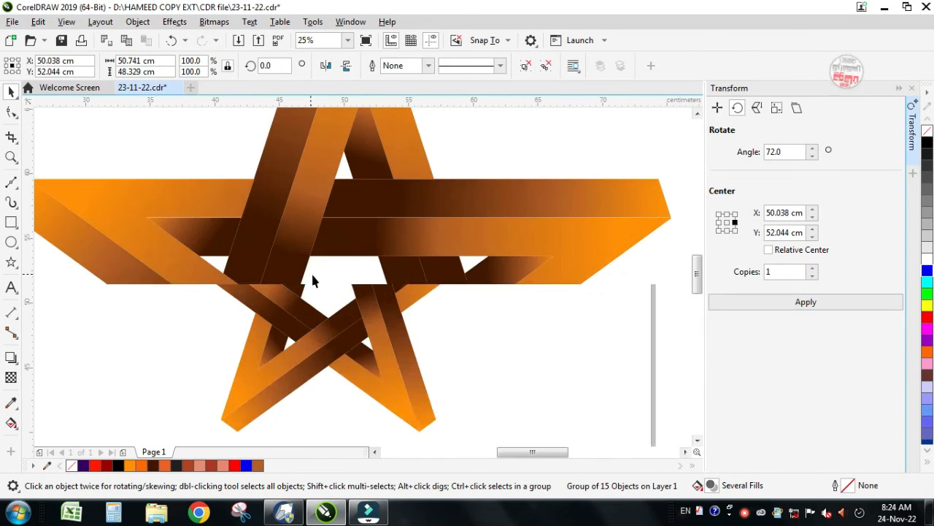
pyautogui.scroll(-2, 311, 281)
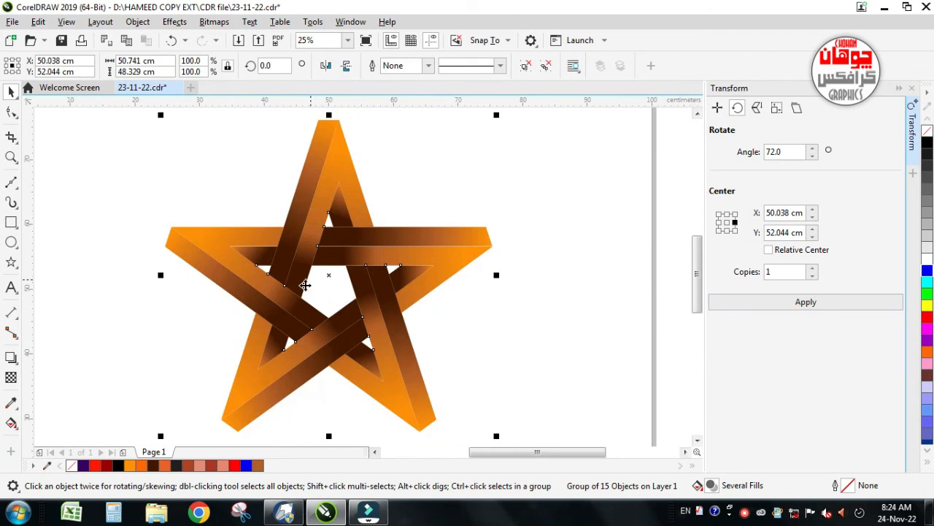
pyautogui.rightClick(152, 467)
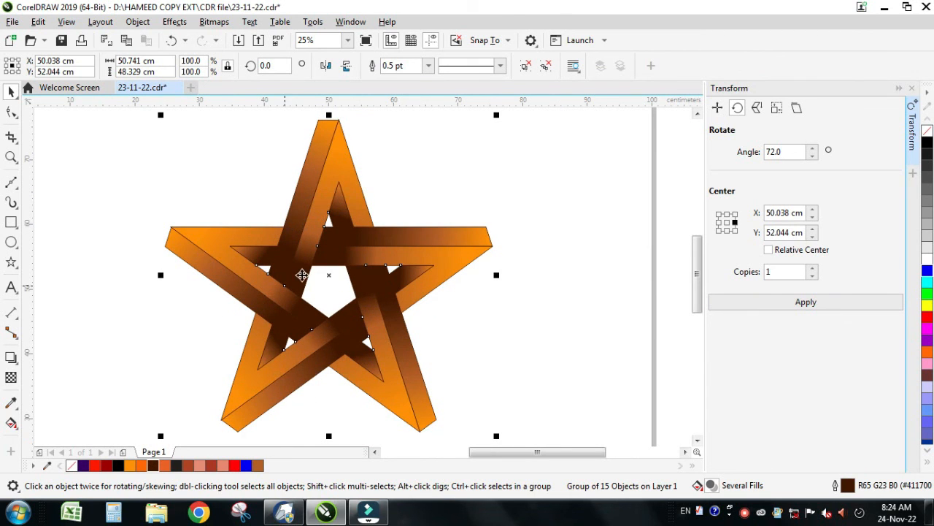
pyautogui.click(583, 363)
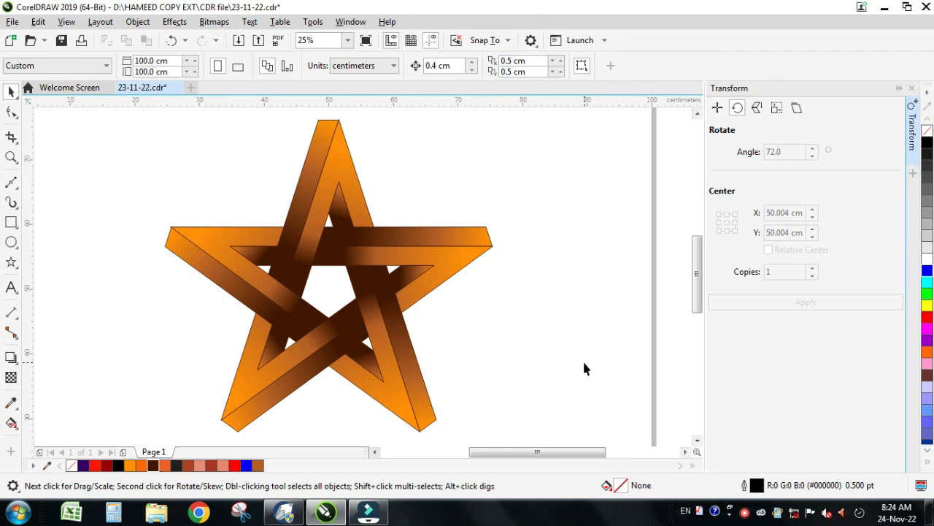
# Step: Try the reddish brown C22 M85 Y100 K14 as the star group's outline colour and undo it
pyautogui.moveTo(80, 126); pyautogui.dragTo(453, 378)
pyautogui.scroll(-1, 221, 341)
pyautogui.moveTo(389, 409); pyautogui.dragTo(378, 413)
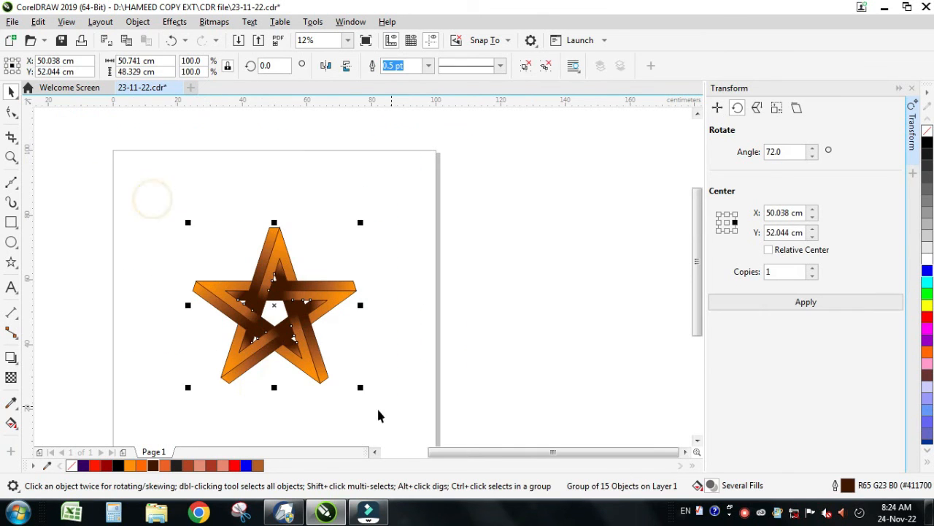
pyautogui.rightClick(188, 470)
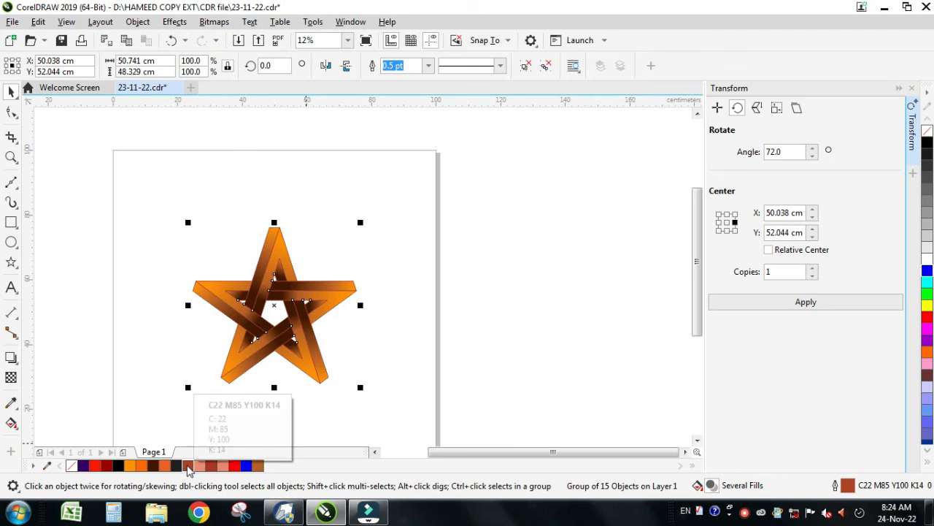
pyautogui.hotkey('ctrl', 'z')
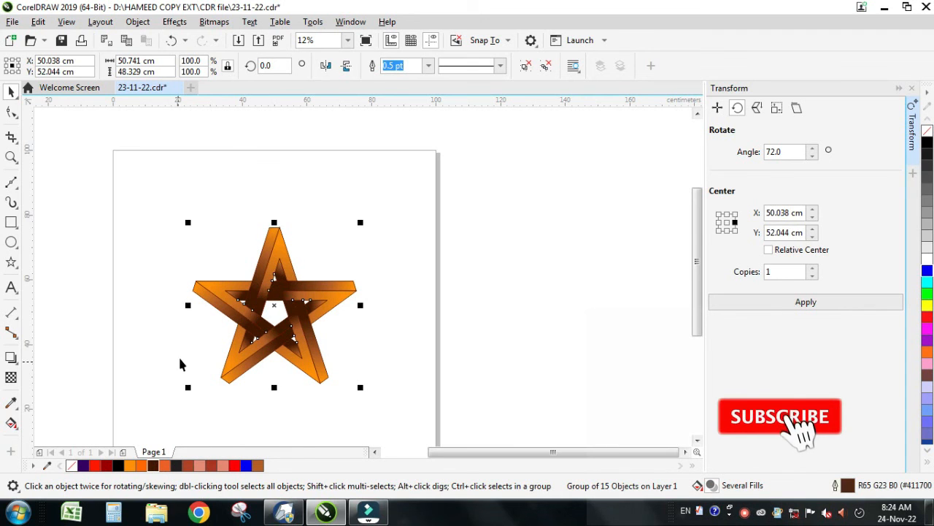
# Step: Change the star group's outline to the brown R87 G36 B7 from the document palette and deselect it
pyautogui.scroll(1, 189, 331)
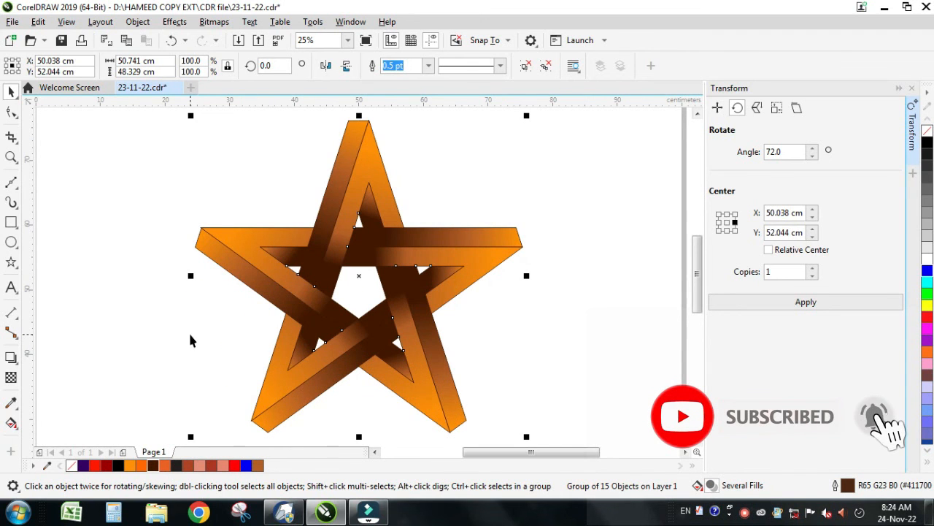
pyautogui.rightClick(258, 466)
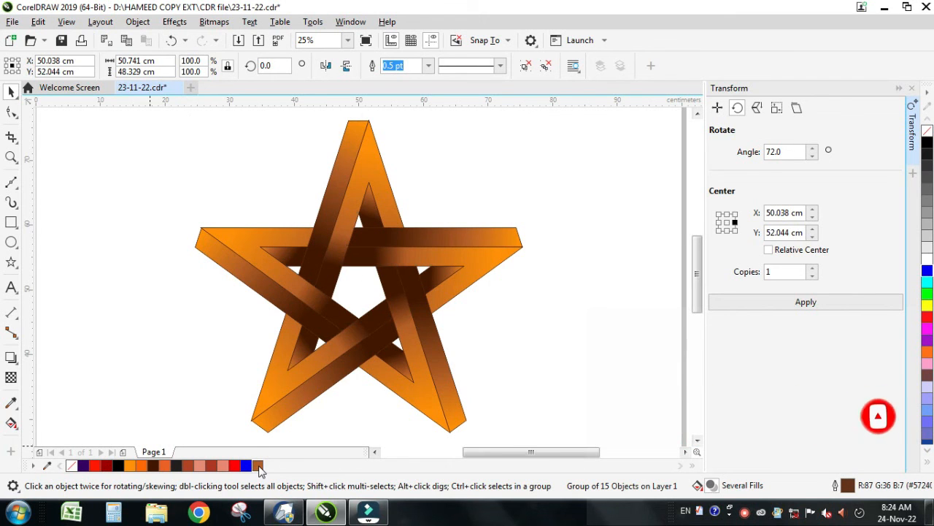
pyautogui.click(188, 335)
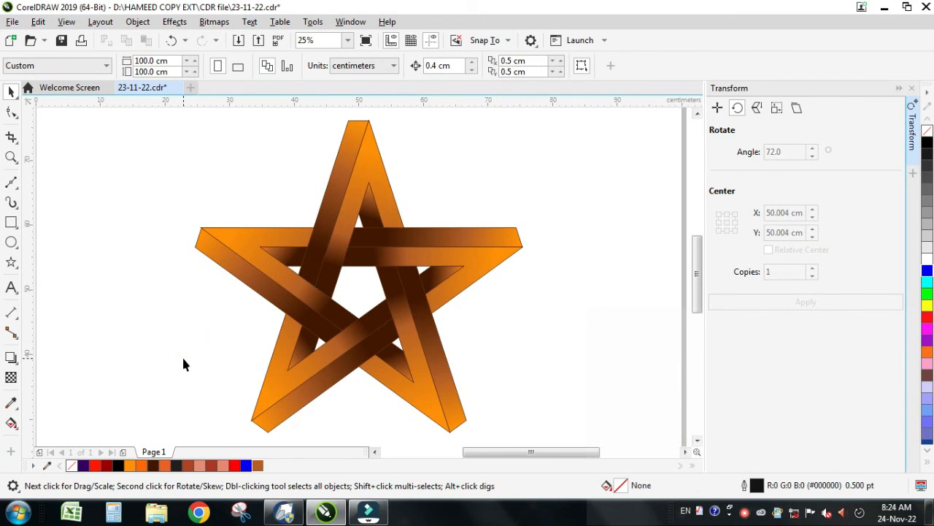